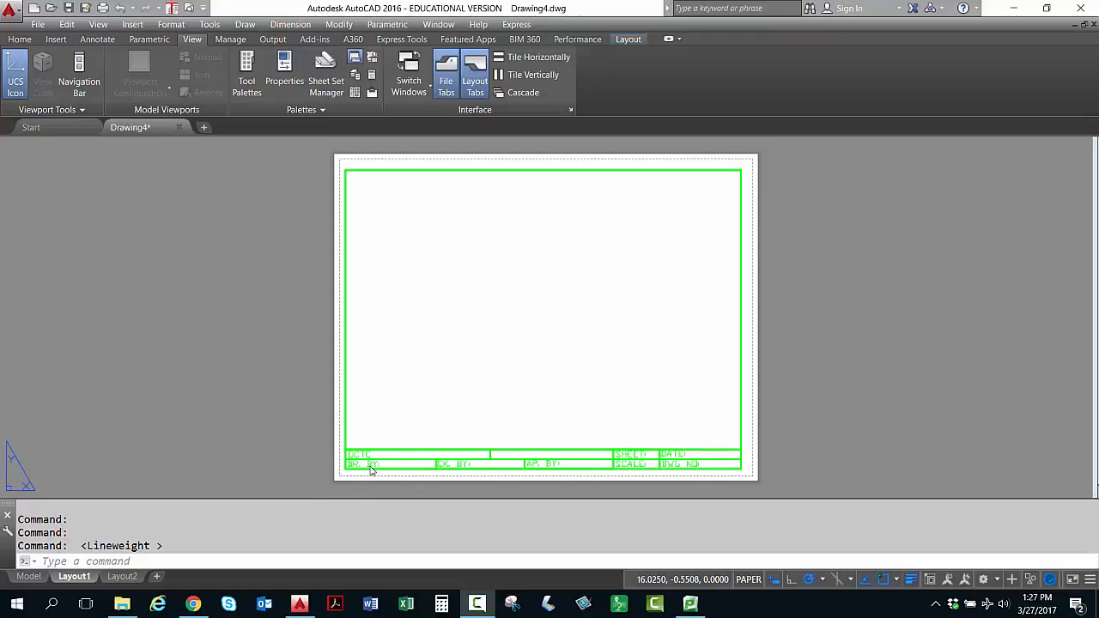
{"action": "scroll", "coordinate": [371, 468], "scroll_direction": "up", "scroll_amount": 5}
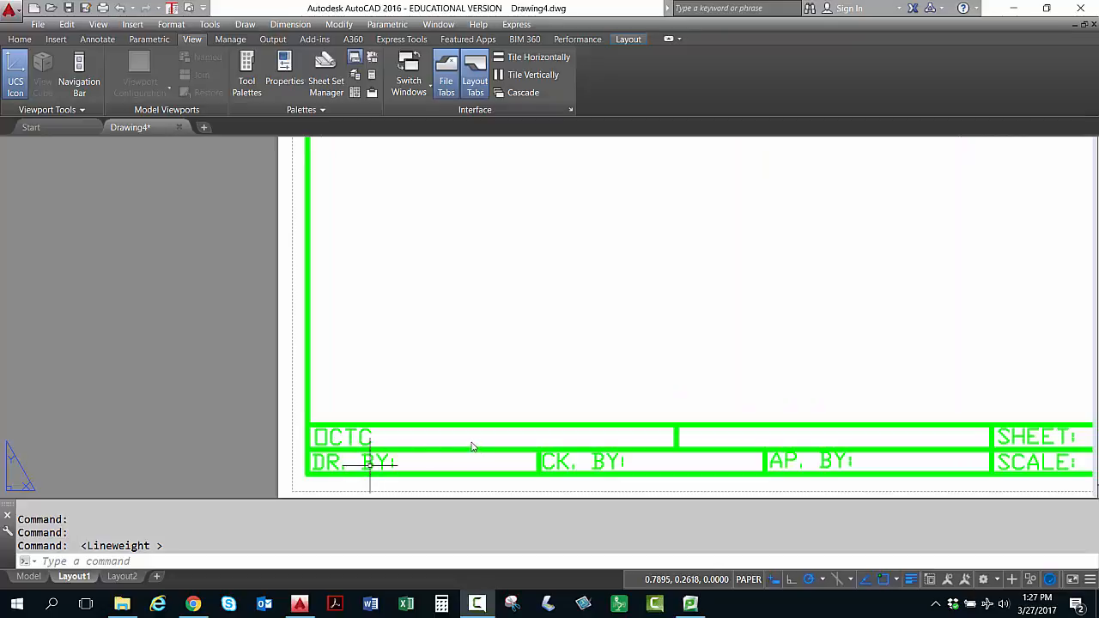
{"action": "scroll", "coordinate": [470, 447], "scroll_direction": "down", "scroll_amount": 3}
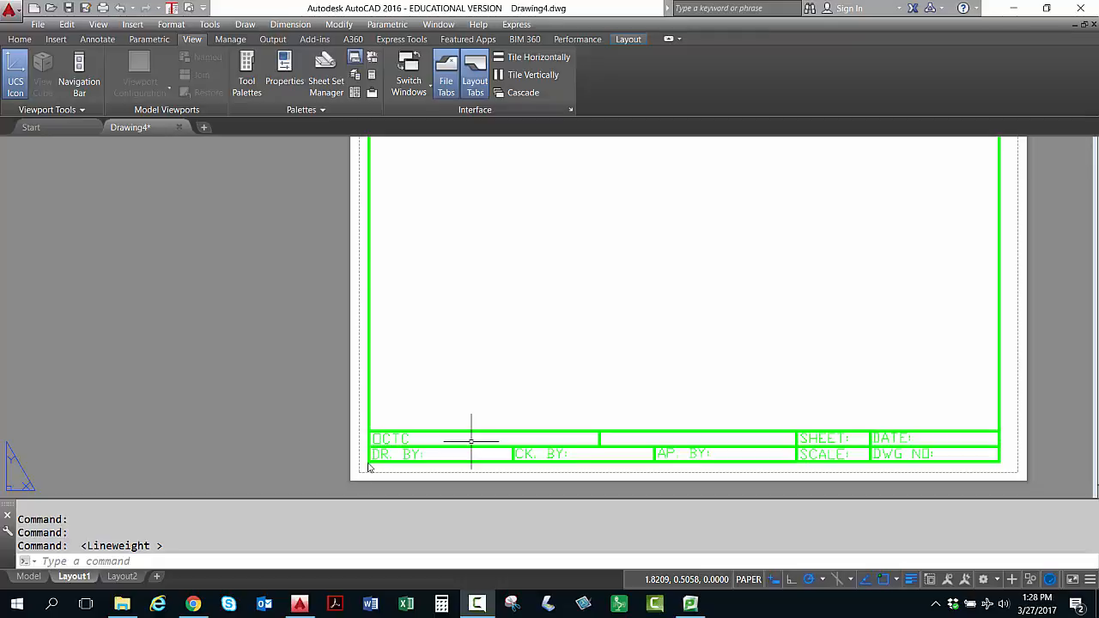
{"action": "left_click", "coordinate": [380, 438]}
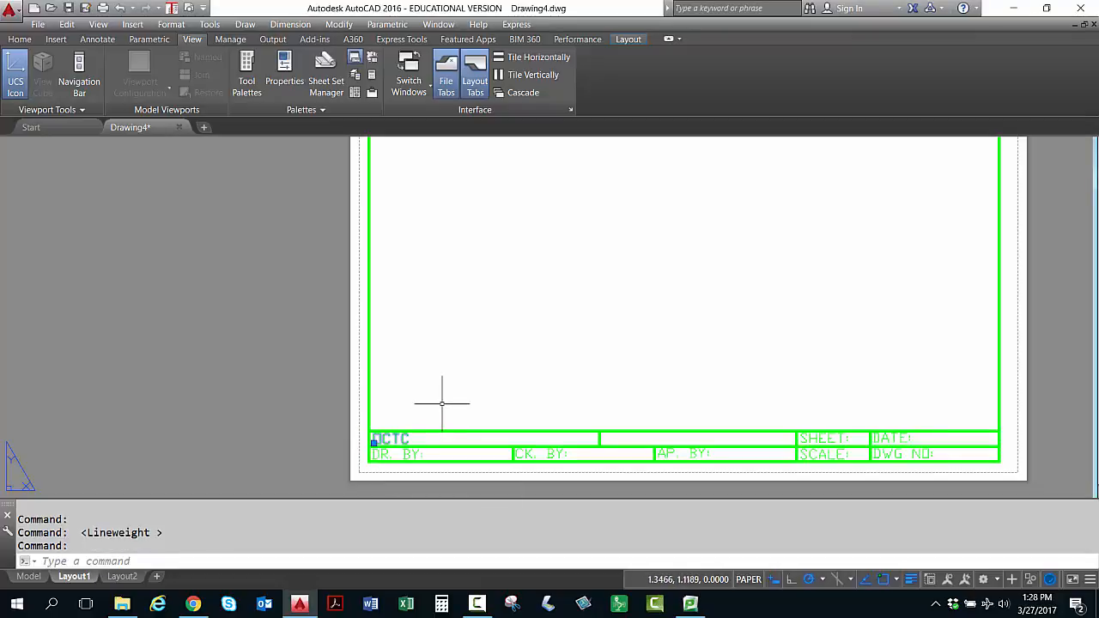
{"action": "left_click", "coordinate": [384, 453]}
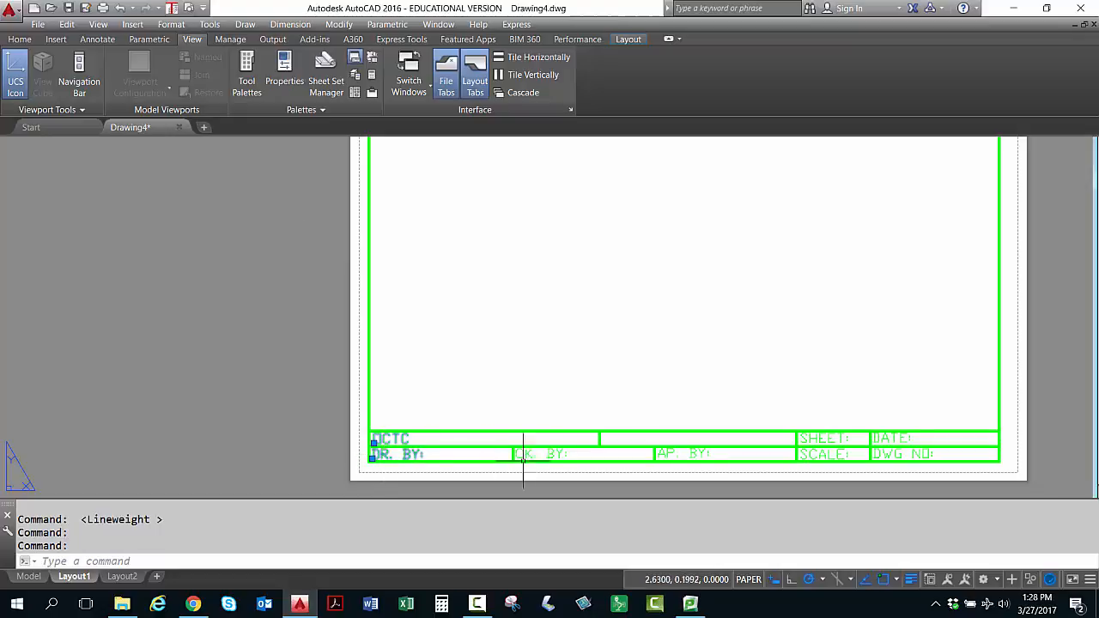
{"action": "left_click", "coordinate": [553, 454]}
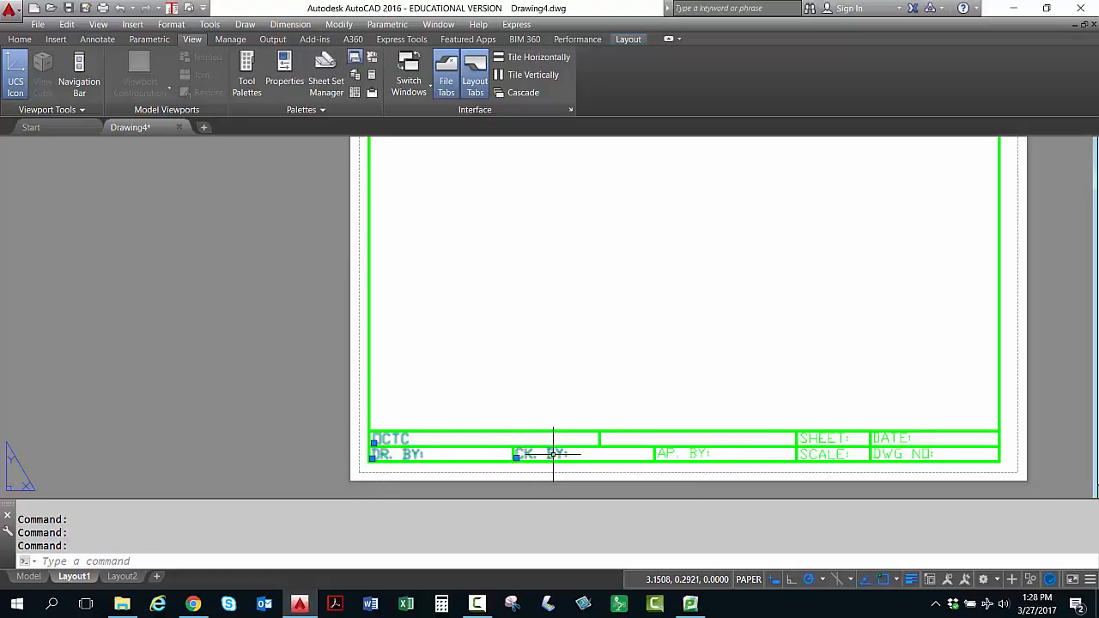
{"action": "key", "text": "Escape"}
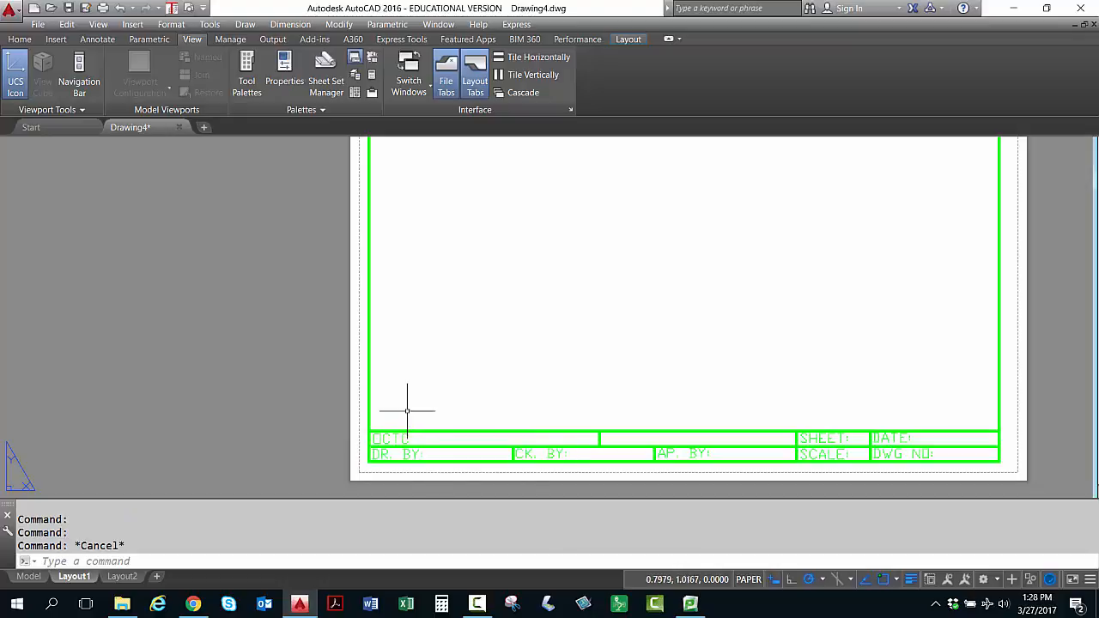
{"action": "key", "text": "Escape"}
Set the text height of all seven title block labels except OCTC to 0.1, leaving them deselected and their properties closed.
{"action": "left_click", "coordinate": [388, 453]}
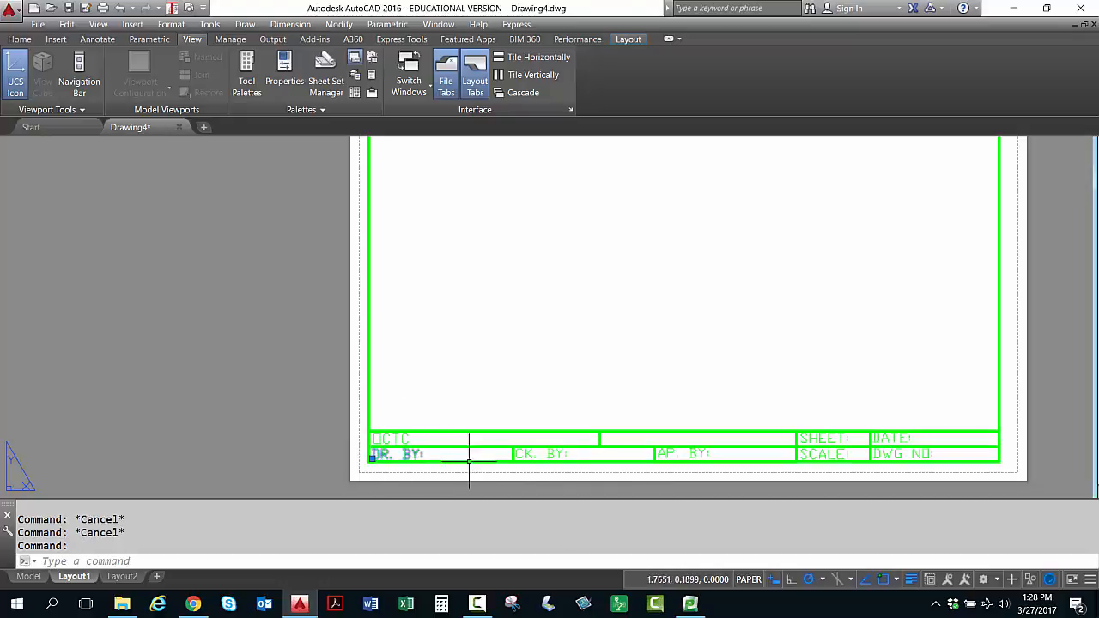
{"action": "left_click", "coordinate": [518, 453]}
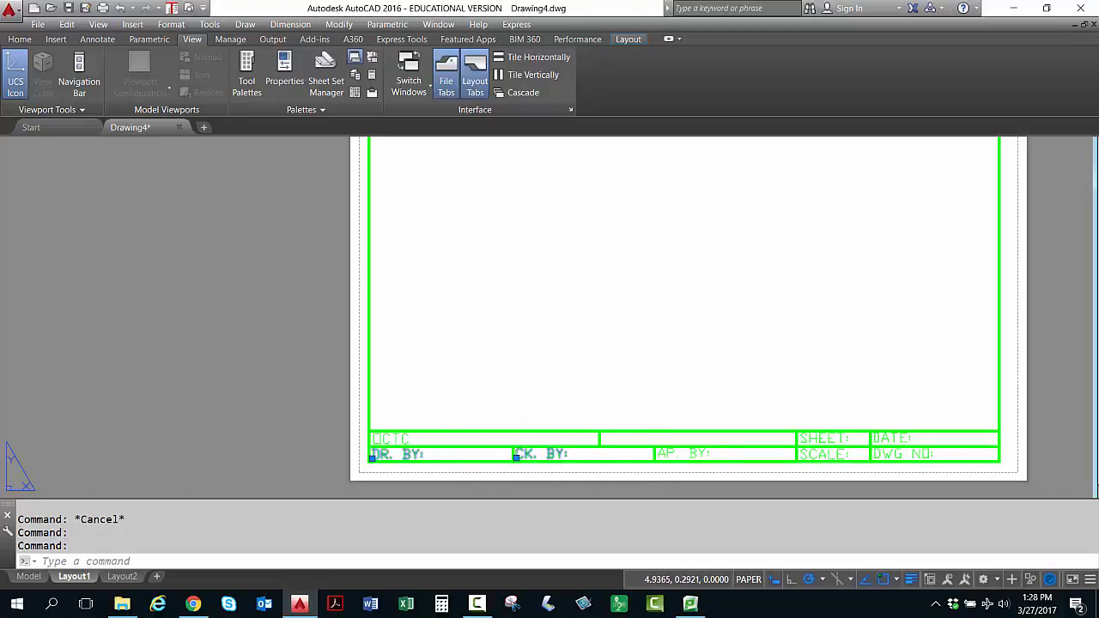
{"action": "left_click", "coordinate": [674, 453]}
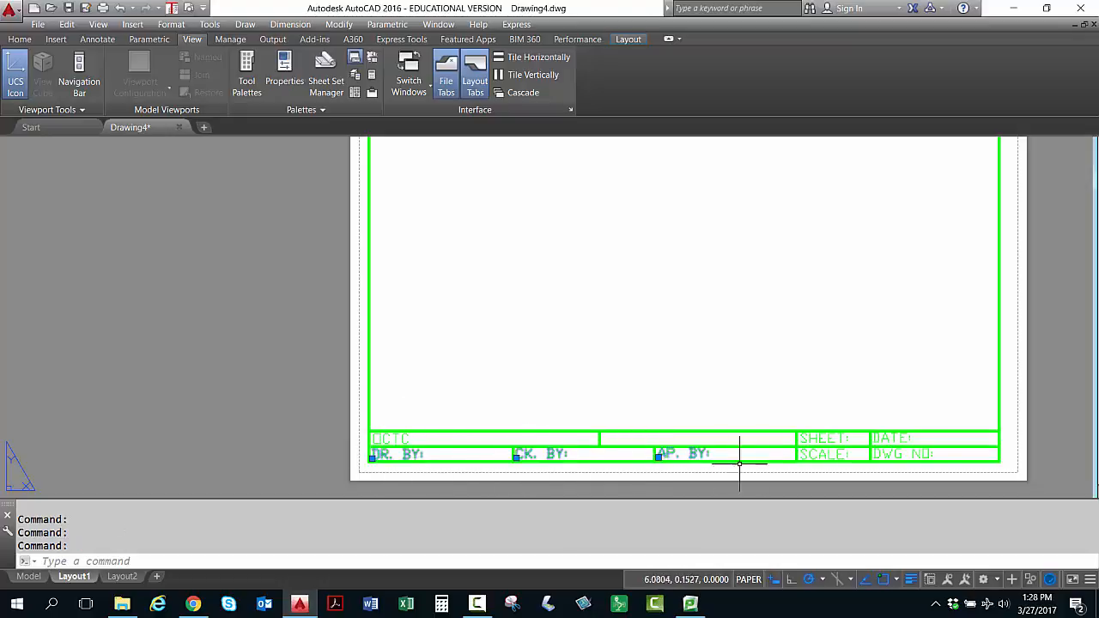
{"action": "left_click", "coordinate": [810, 453]}
{"action": "left_click", "coordinate": [884, 453]}
{"action": "left_click", "coordinate": [885, 437]}
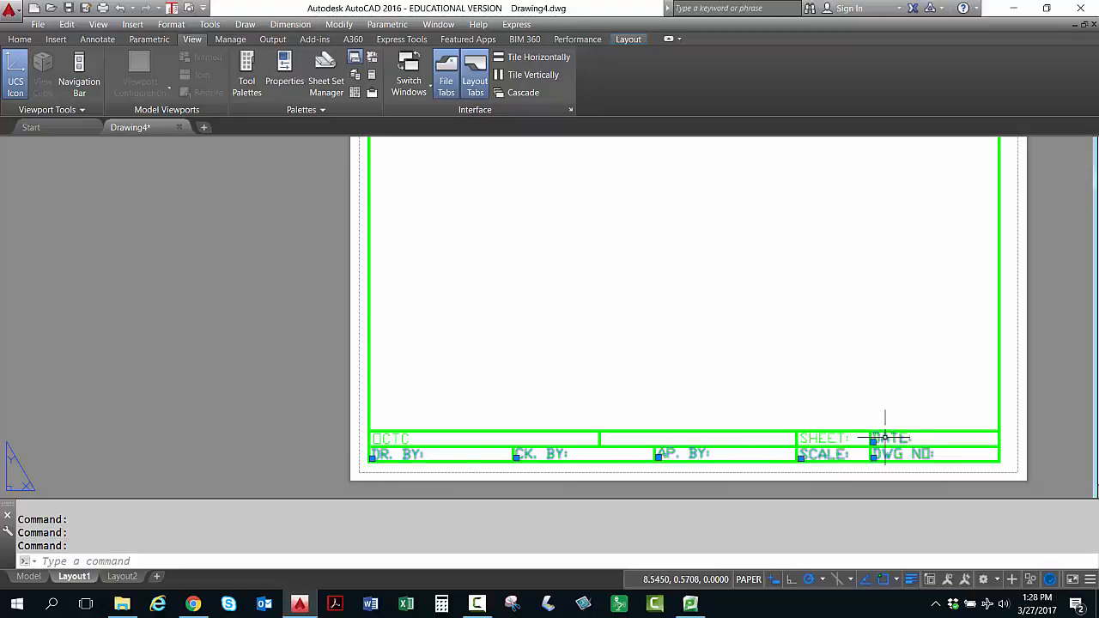
{"action": "left_click", "coordinate": [820, 438]}
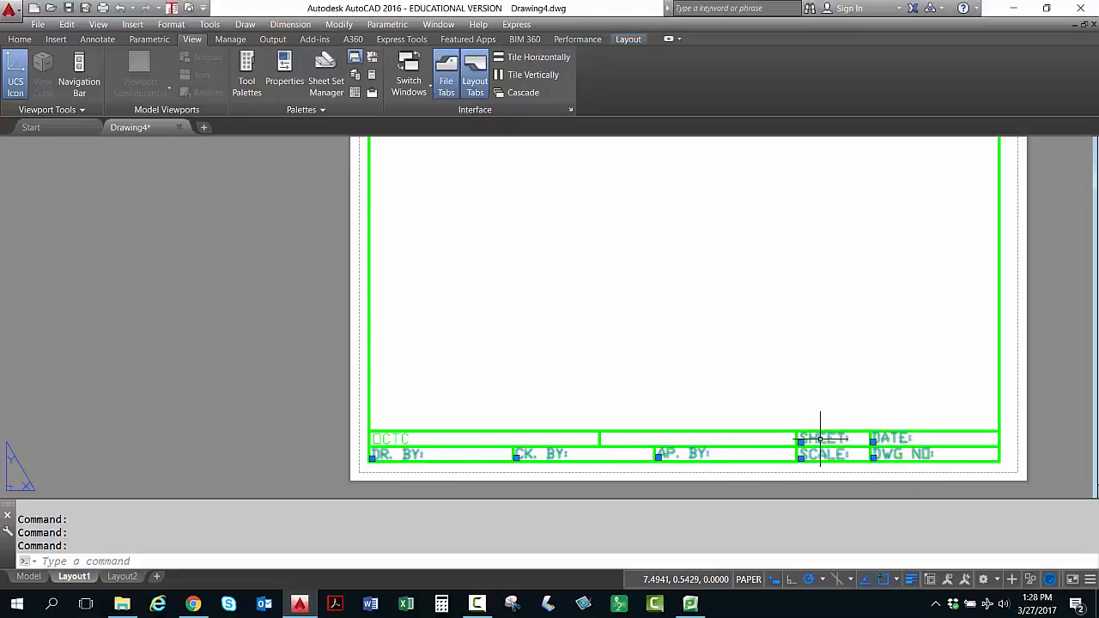
{"action": "right_click", "coordinate": [535, 350]}
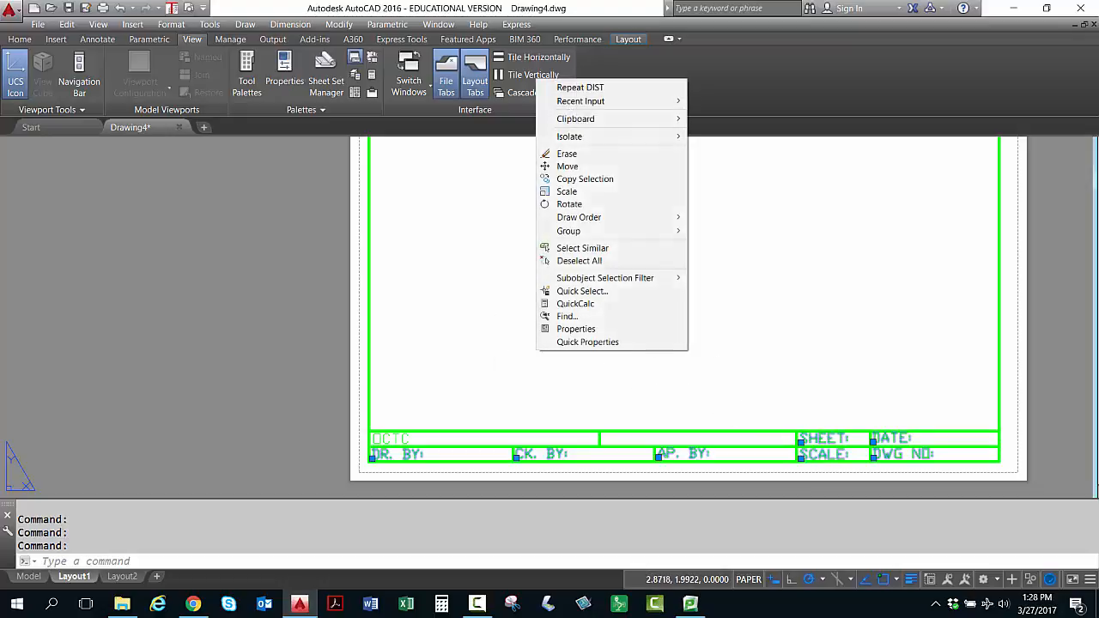
{"action": "left_click", "coordinate": [572, 330]}
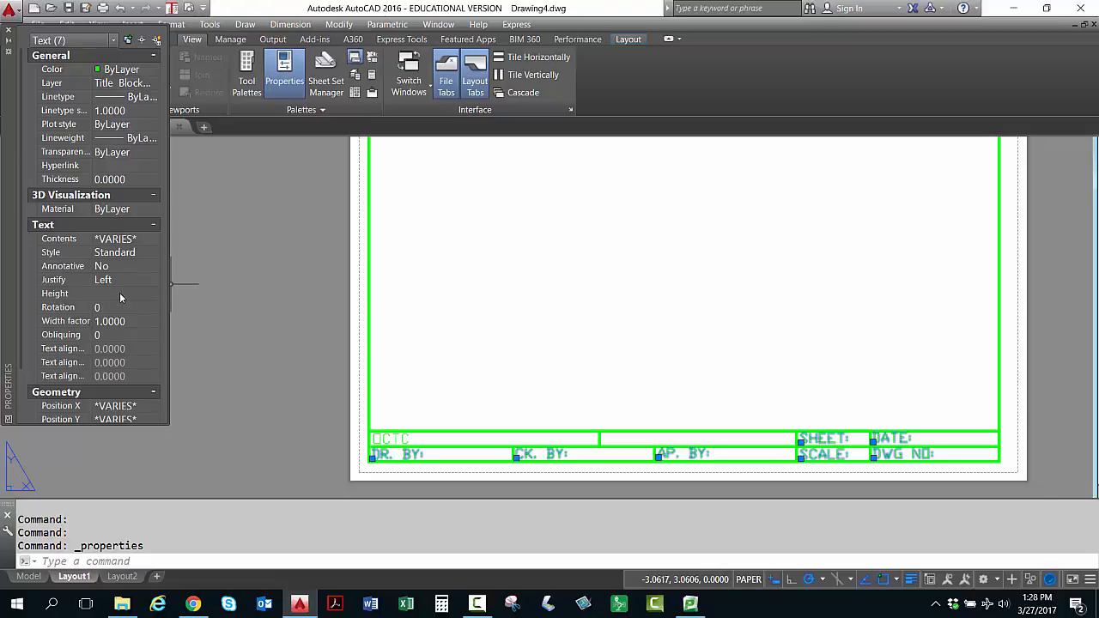
{"action": "left_click", "coordinate": [120, 295]}
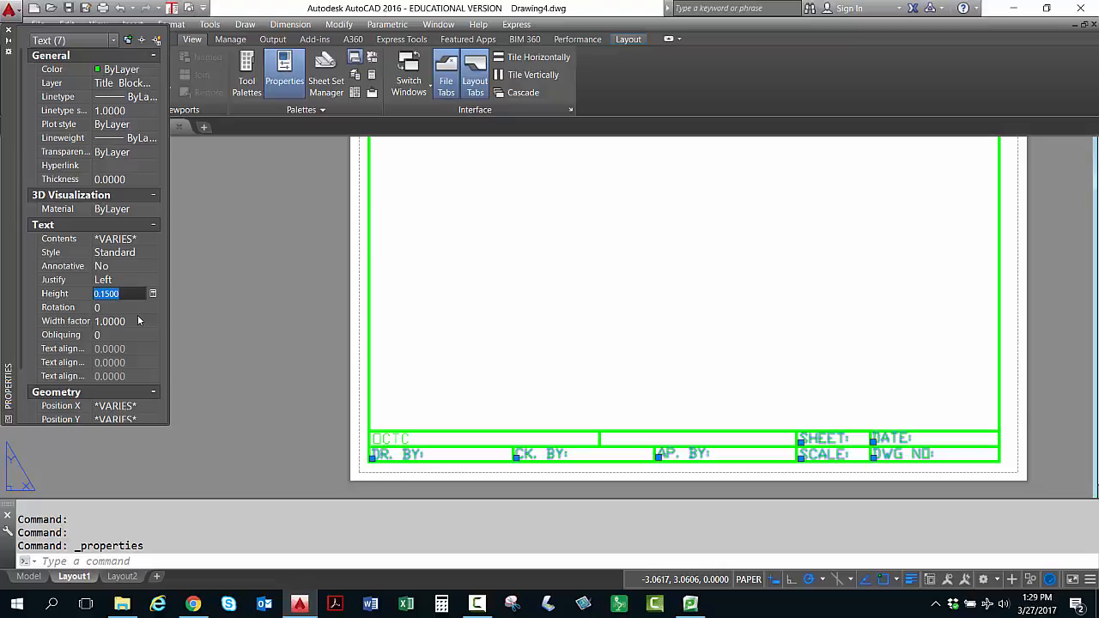
{"action": "key", "text": "Escape"}
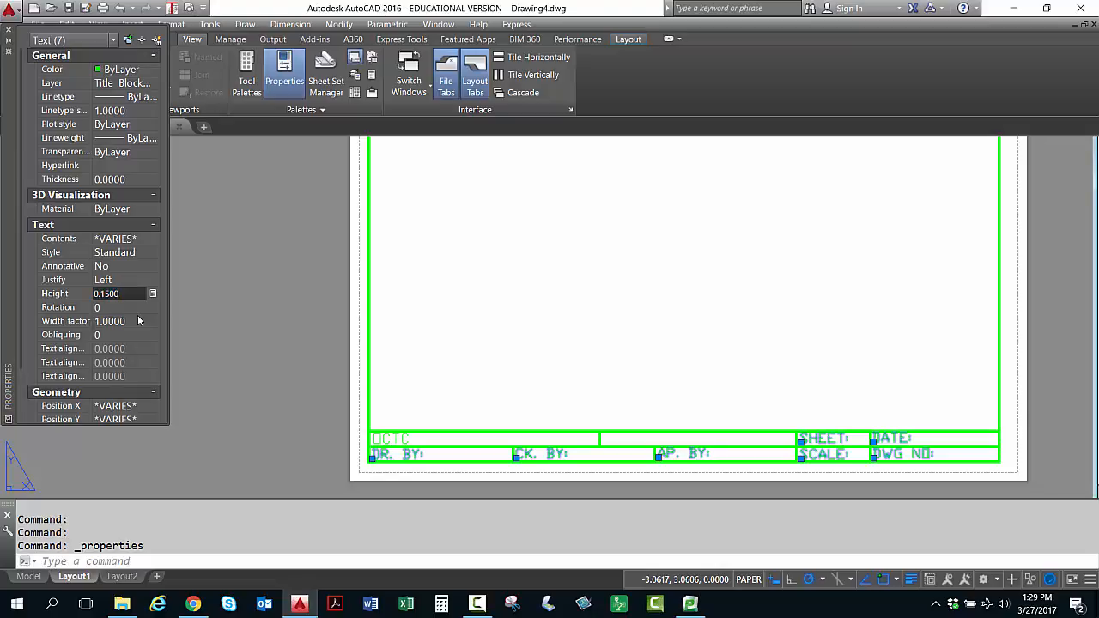
{"action": "type", "text": ".1"}
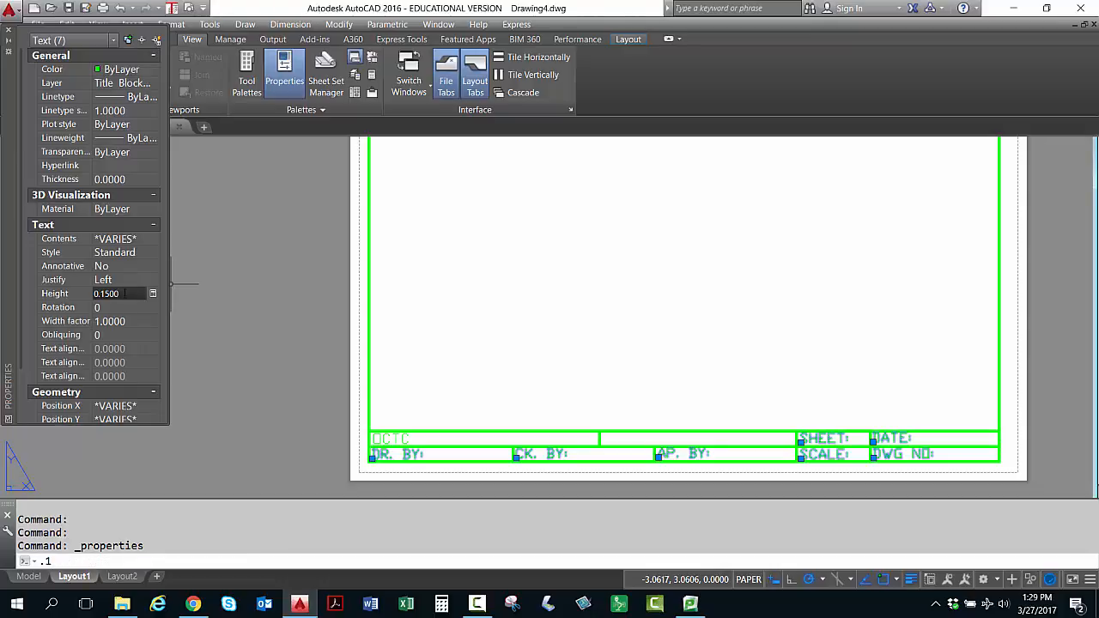
{"action": "left_click", "coordinate": [125, 294]}
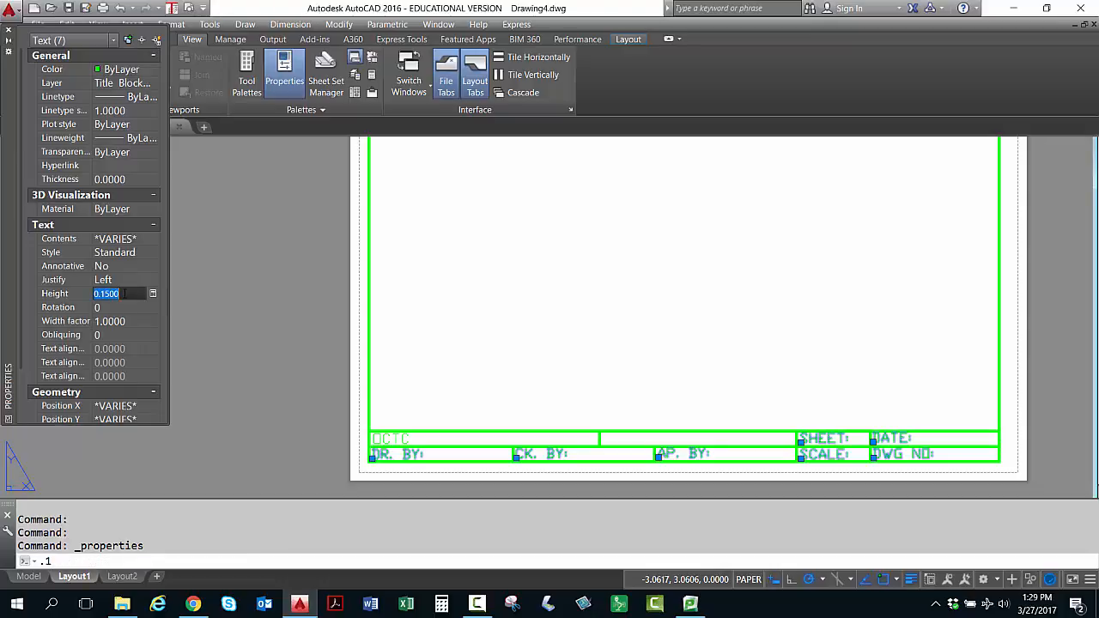
{"action": "key", "text": "BackSpace"}
{"action": "key", "text": "Return"}
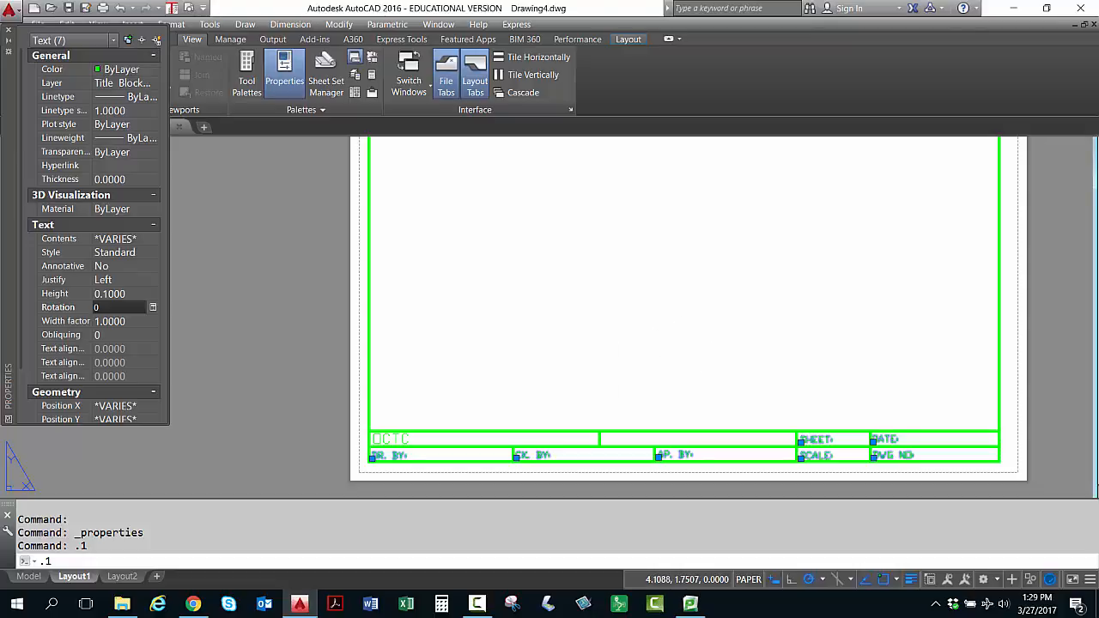
{"action": "key", "text": "Escape"}
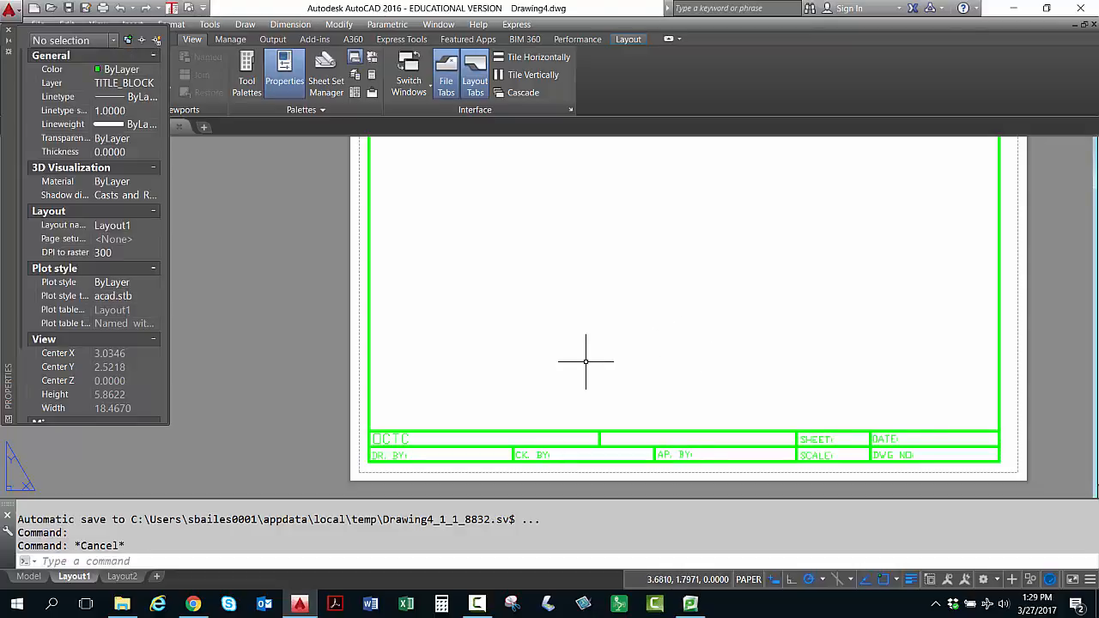
{"action": "key", "text": "Escape"}
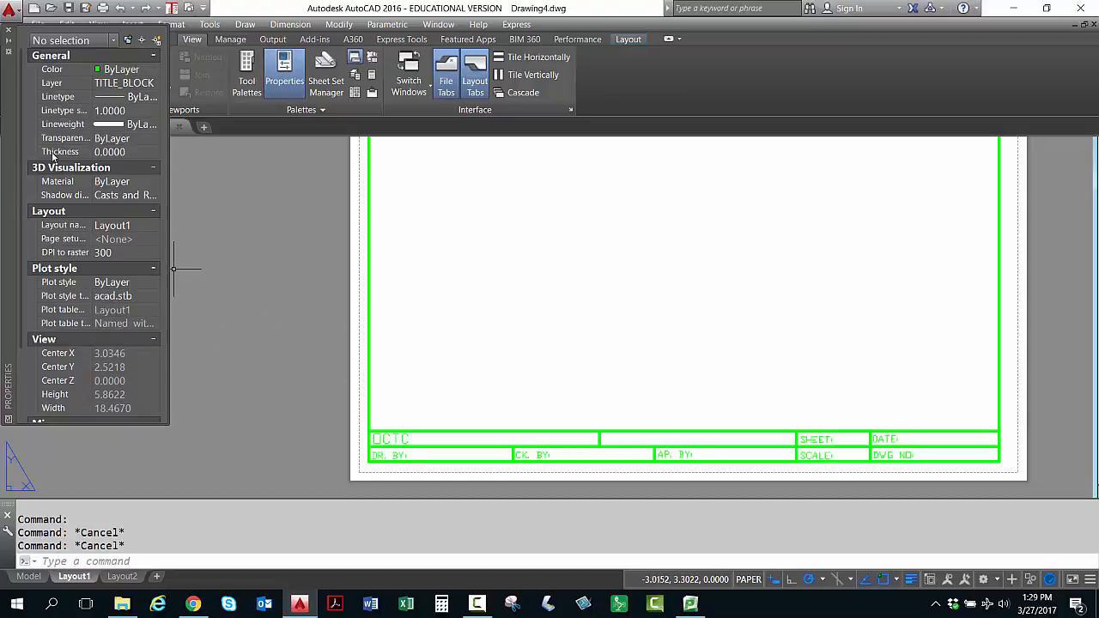
{"action": "left_click", "coordinate": [8, 32]}
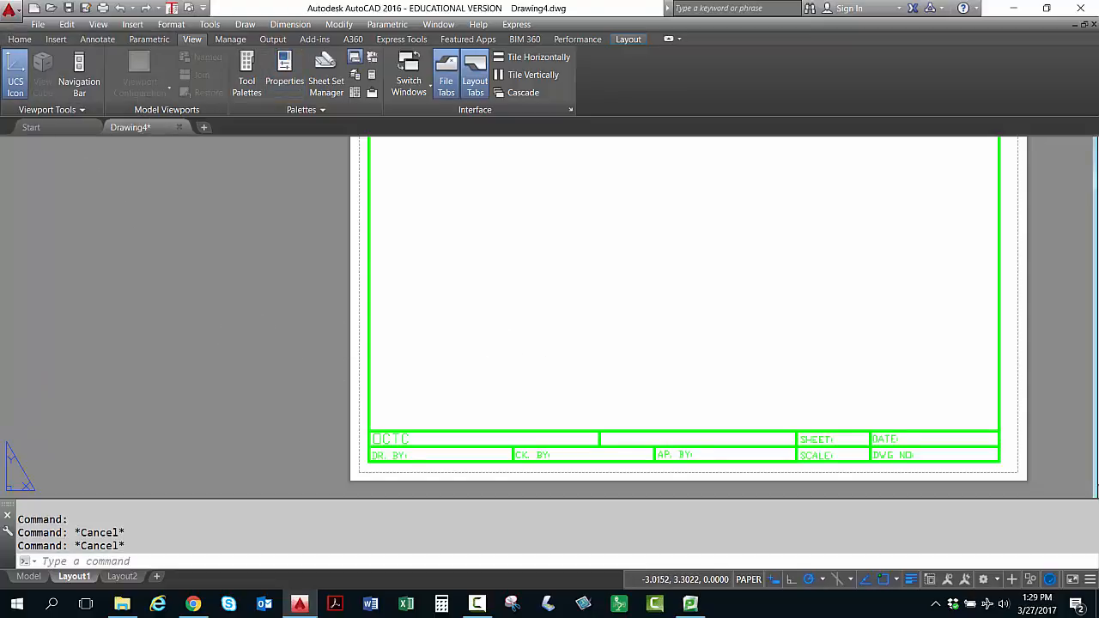
Move the OCTC text horizontally to the middle of its title block cell and deselect it.
{"action": "scroll", "coordinate": [455, 479], "scroll_direction": "up", "scroll_amount": 4}
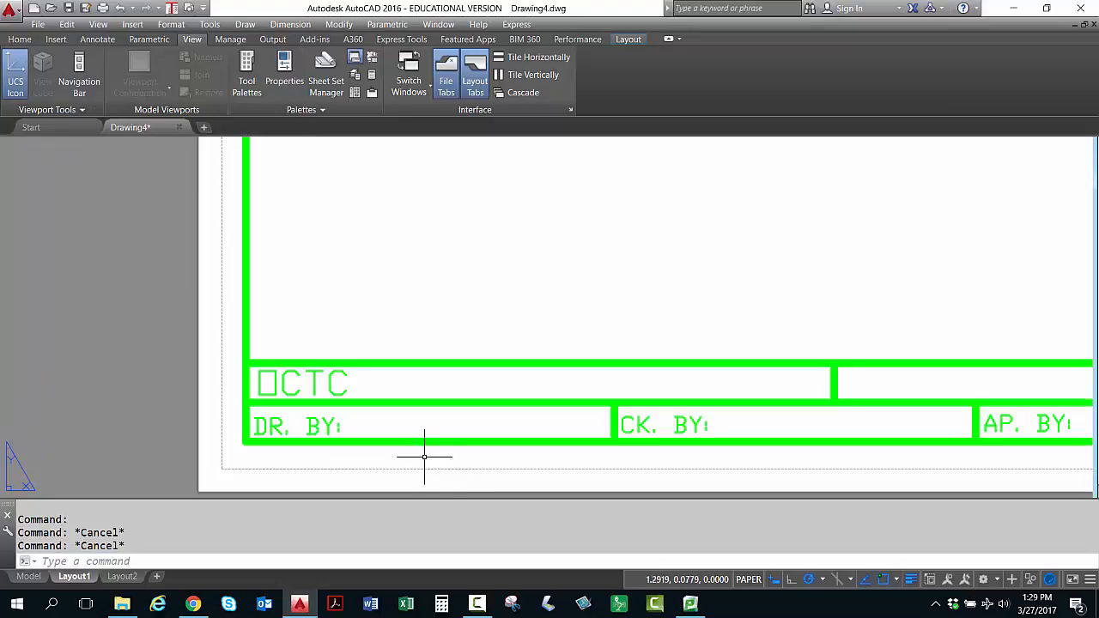
{"action": "scroll", "coordinate": [472, 419], "scroll_direction": "down", "scroll_amount": 2}
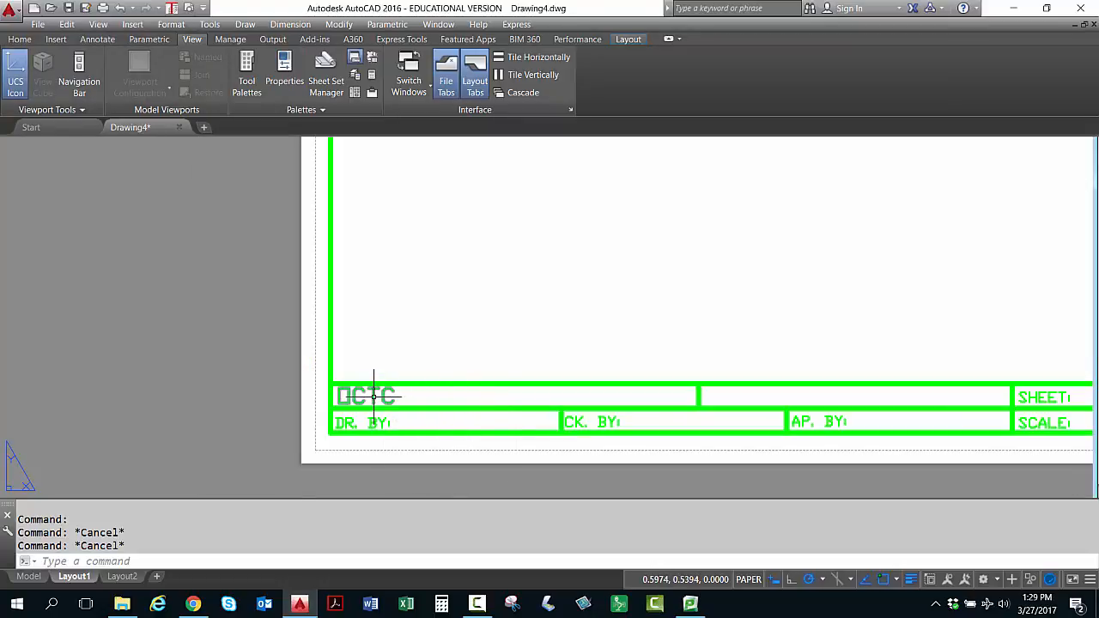
{"action": "mouse_move", "coordinate": [374, 396]}
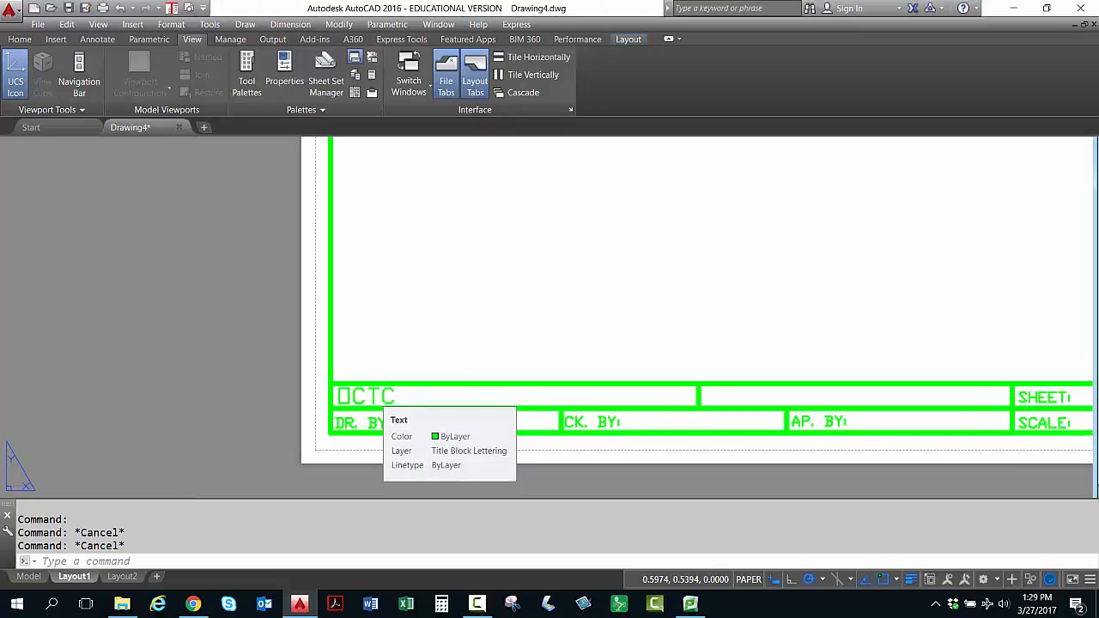
{"action": "left_click", "coordinate": [373, 395]}
{"action": "left_click", "coordinate": [339, 402]}
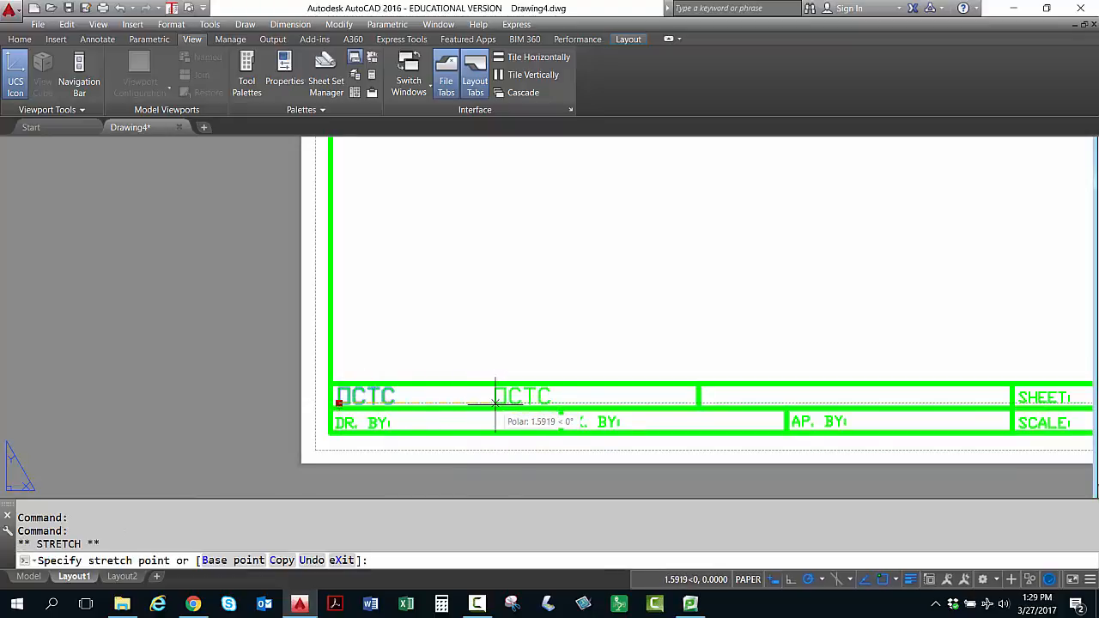
{"action": "left_click", "coordinate": [503, 402]}
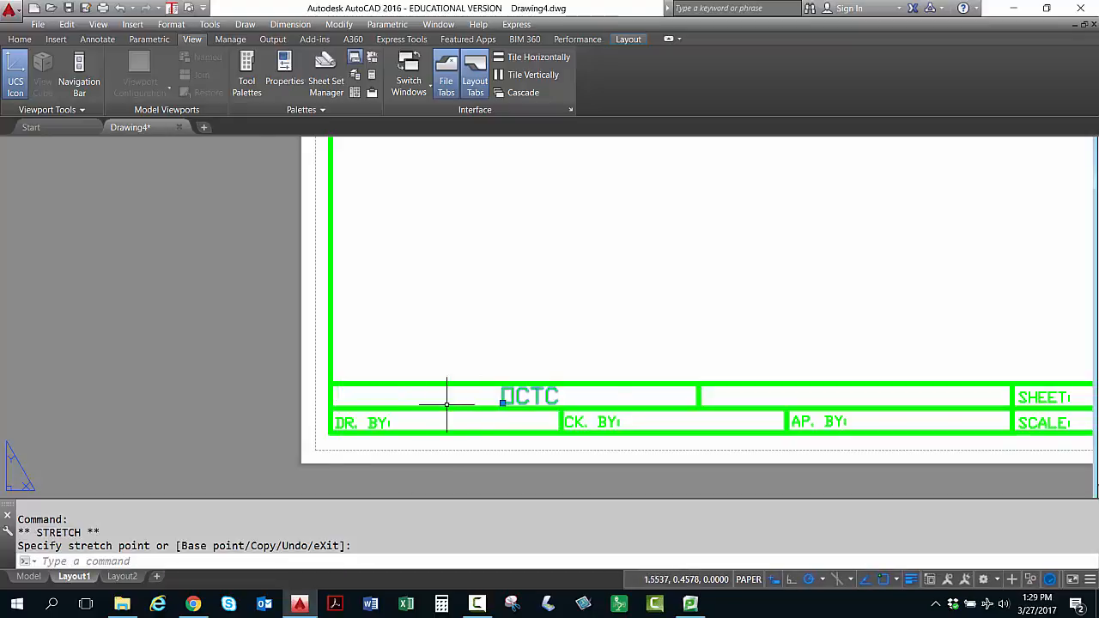
{"action": "key", "text": "Escape"}
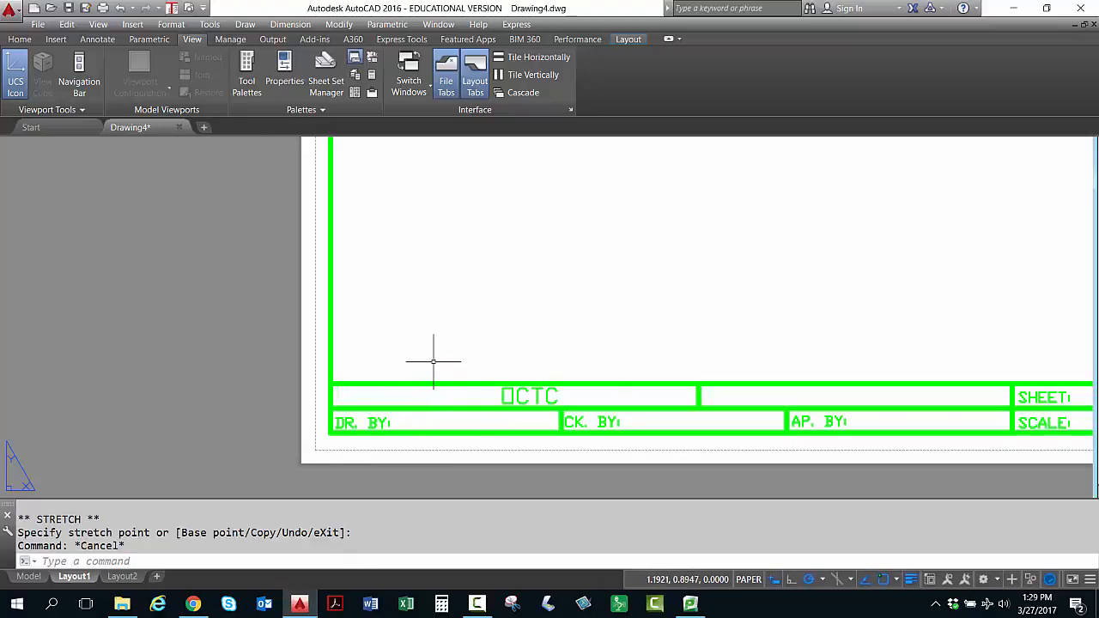
Move the entire border and title block about 0.1 horizontally to the right, with Ortho on and object snap off.
{"action": "scroll", "coordinate": [567, 350], "scroll_direction": "down", "scroll_amount": 2}
{"action": "middle_click_drag", "start_coordinate": [633, 323], "coordinate": [467, 404]}
{"action": "scroll", "coordinate": [461, 369], "scroll_direction": "down", "scroll_amount": 2}
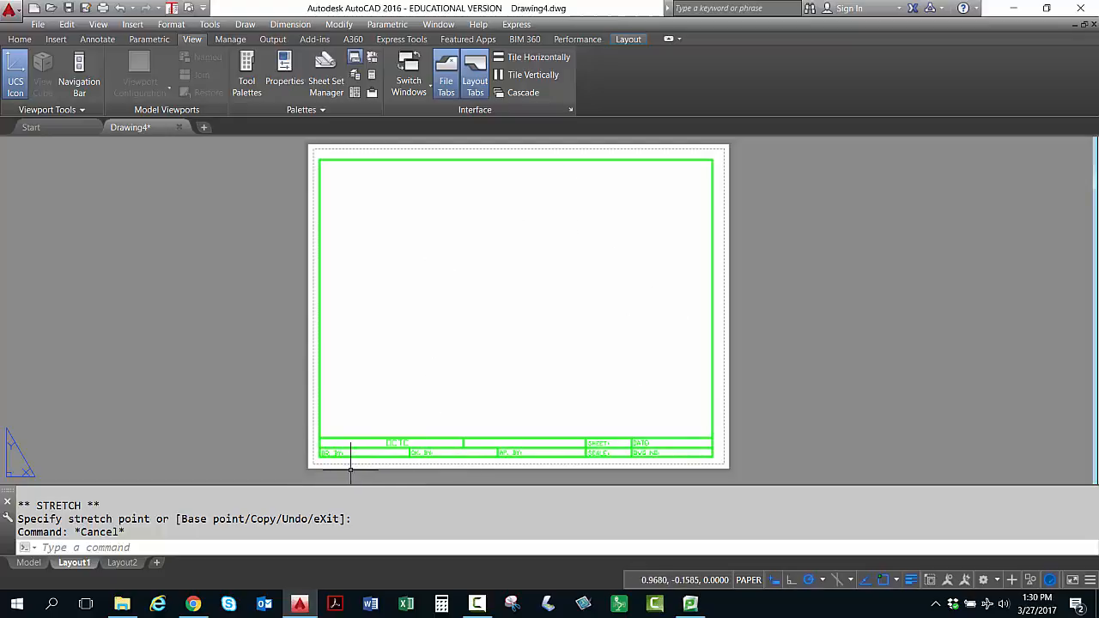
{"action": "left_click", "coordinate": [289, 473]}
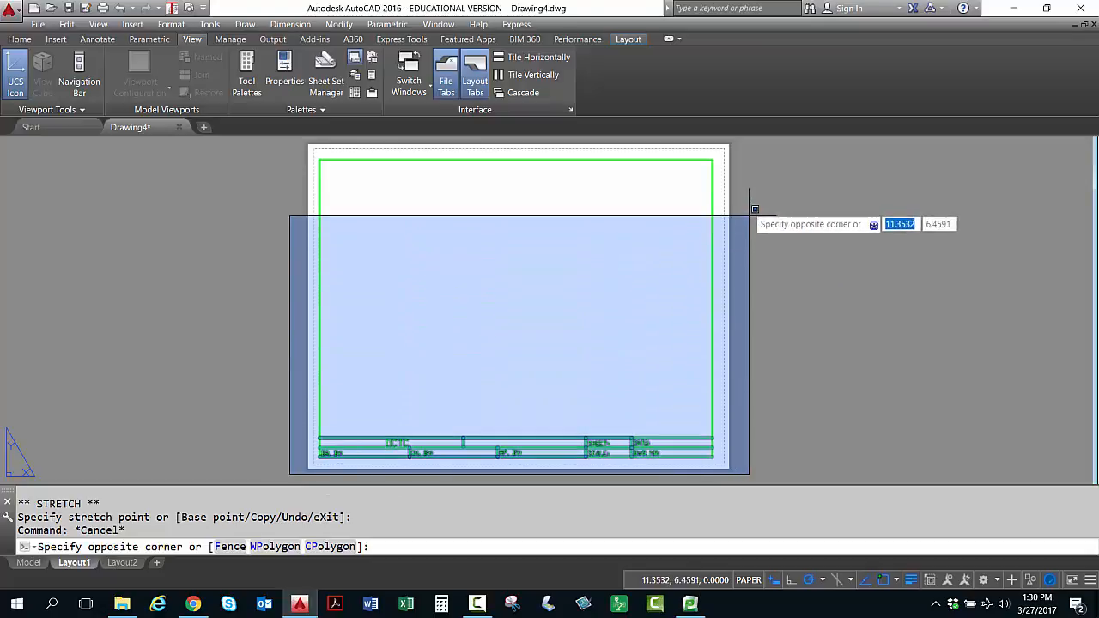
{"action": "left_click", "coordinate": [736, 142]}
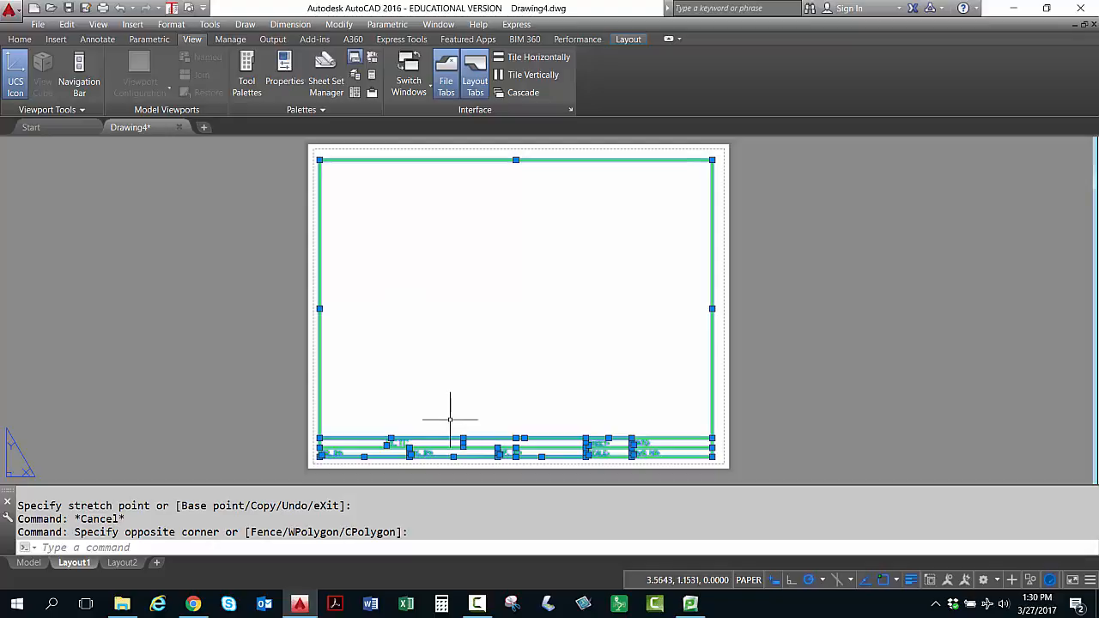
{"action": "type", "text": "M"}
{"action": "key", "text": "Return"}
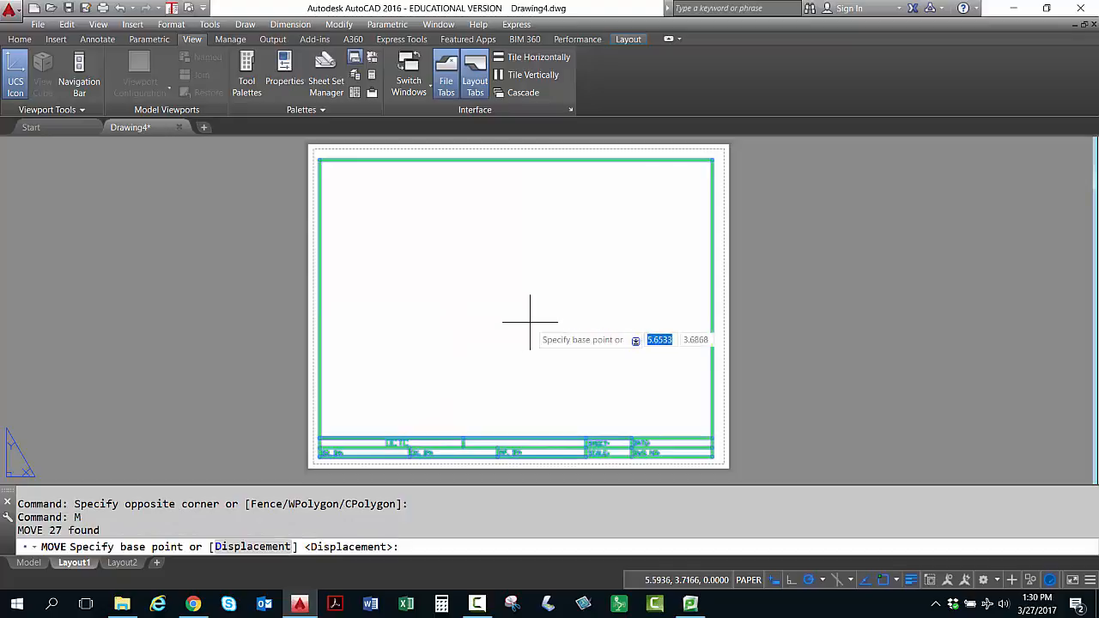
{"action": "left_click", "coordinate": [497, 322]}
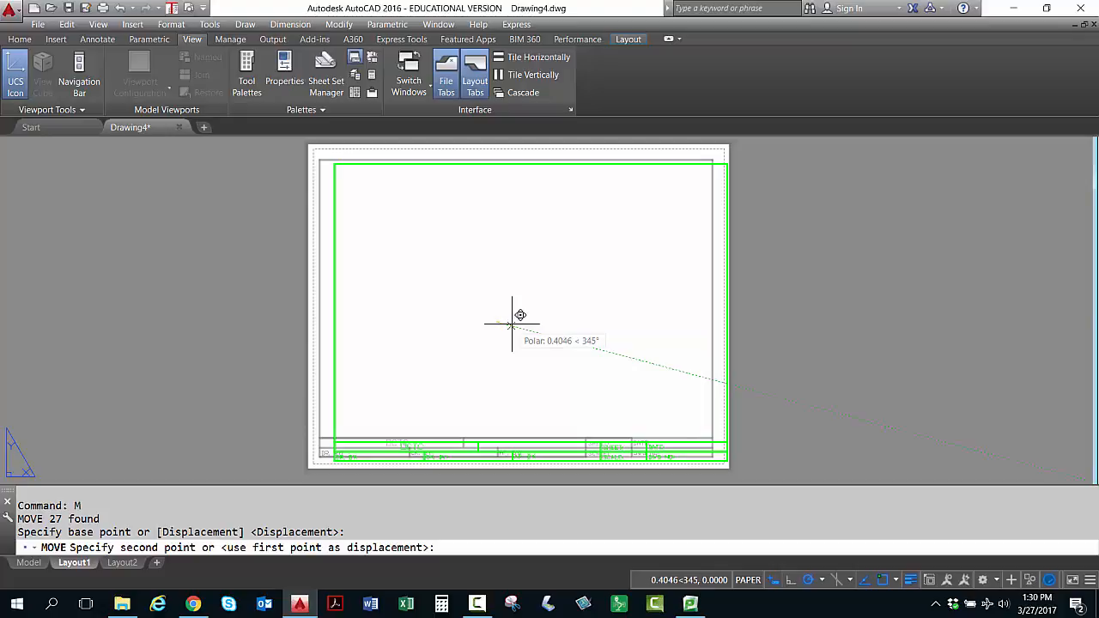
{"action": "left_click", "coordinate": [790, 581]}
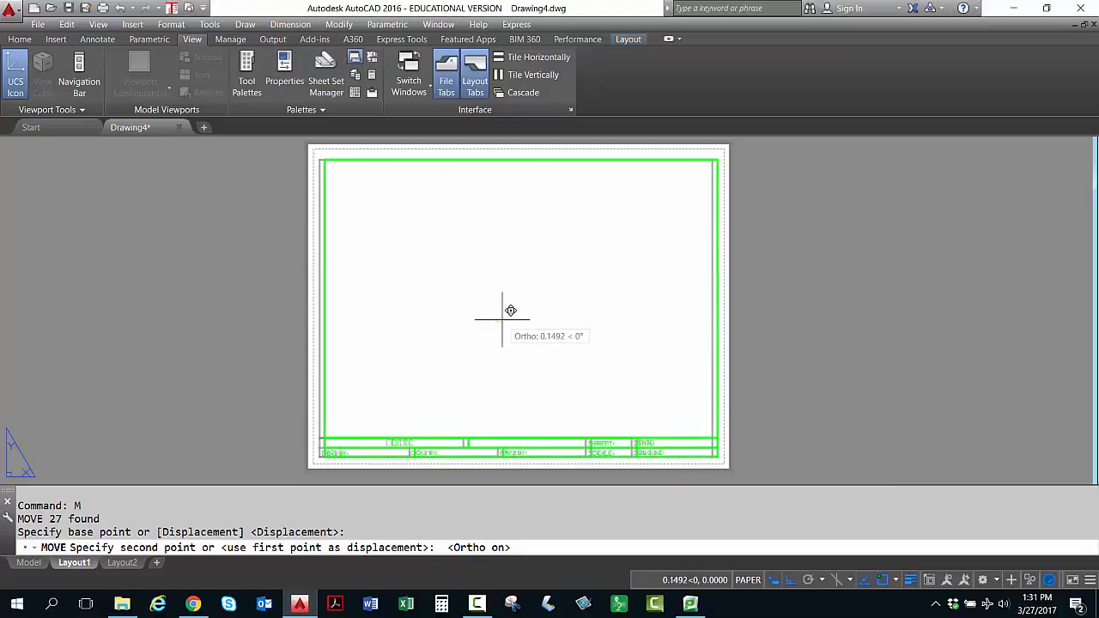
{"action": "key", "text": "F3"}
{"action": "key", "text": "F3"}
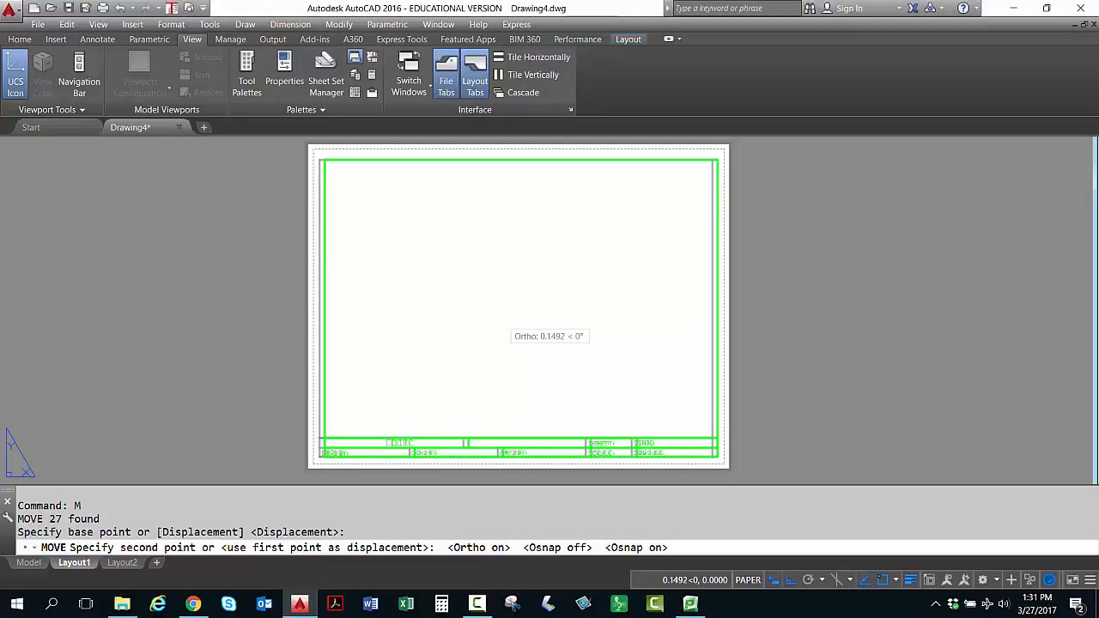
{"action": "key", "text": "F3"}
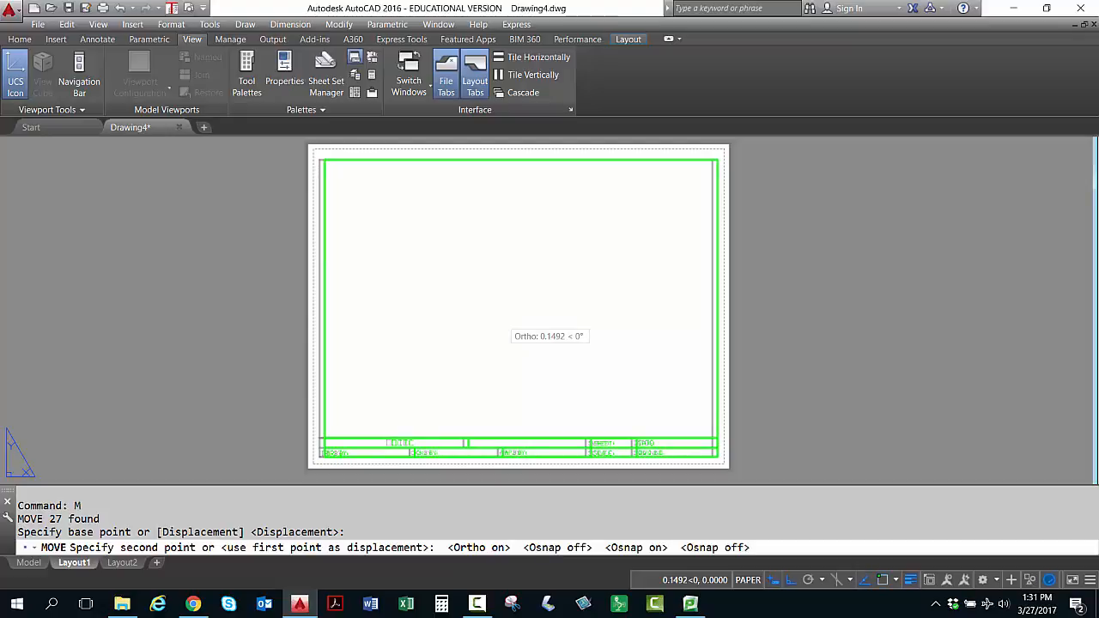
{"action": "left_click", "coordinate": [500, 319]}
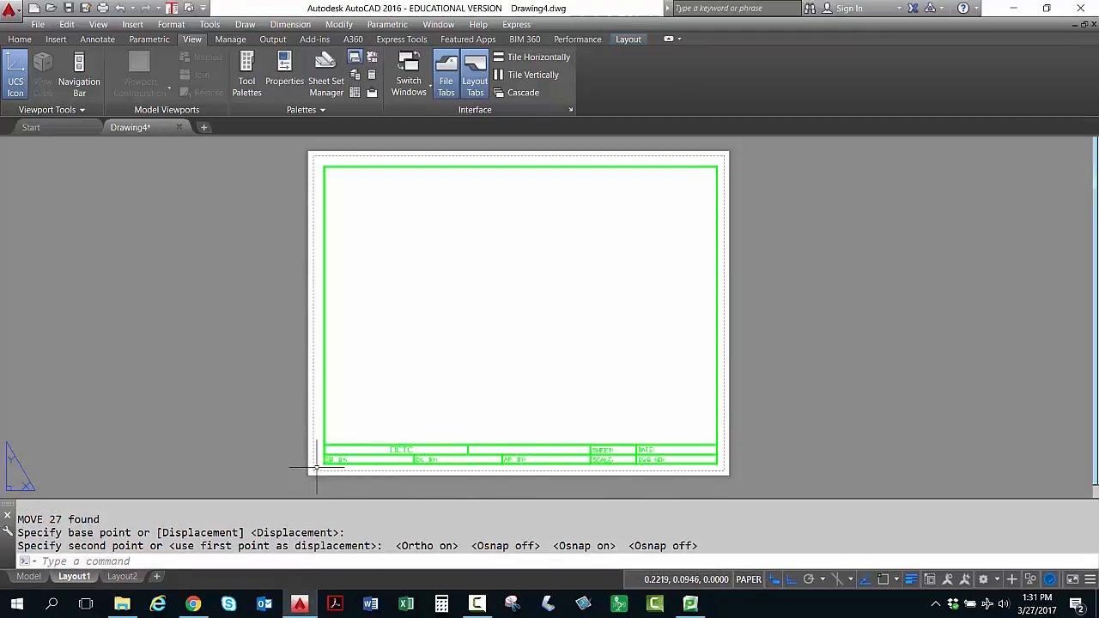
Move the entire border and title block about 0.09 straight up on the sheet.
{"action": "left_click", "coordinate": [289, 488]}
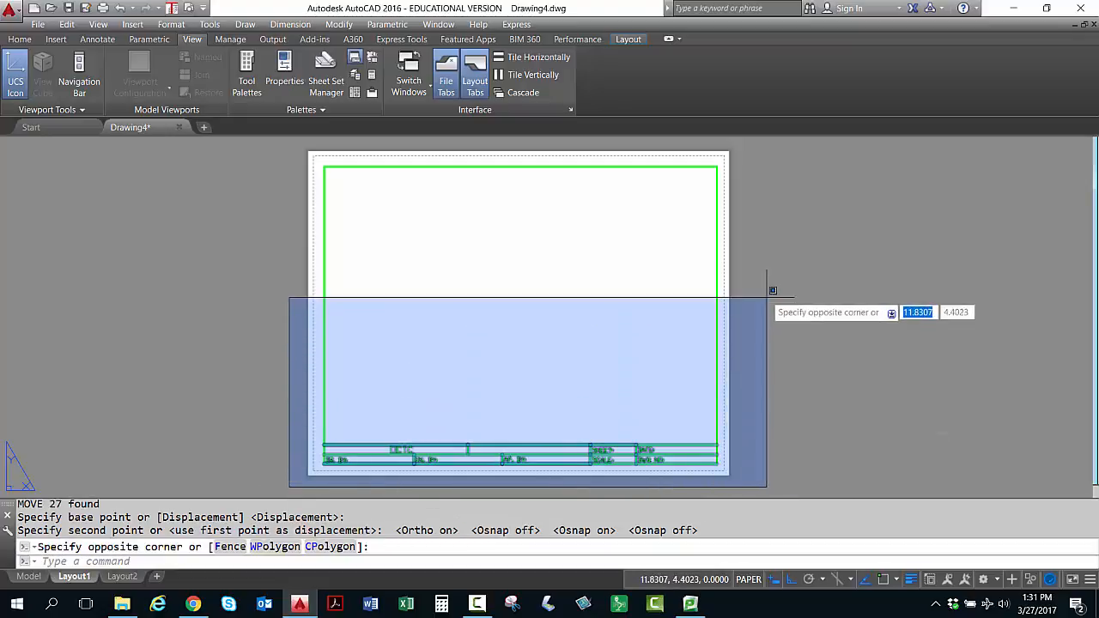
{"action": "left_click", "coordinate": [740, 144]}
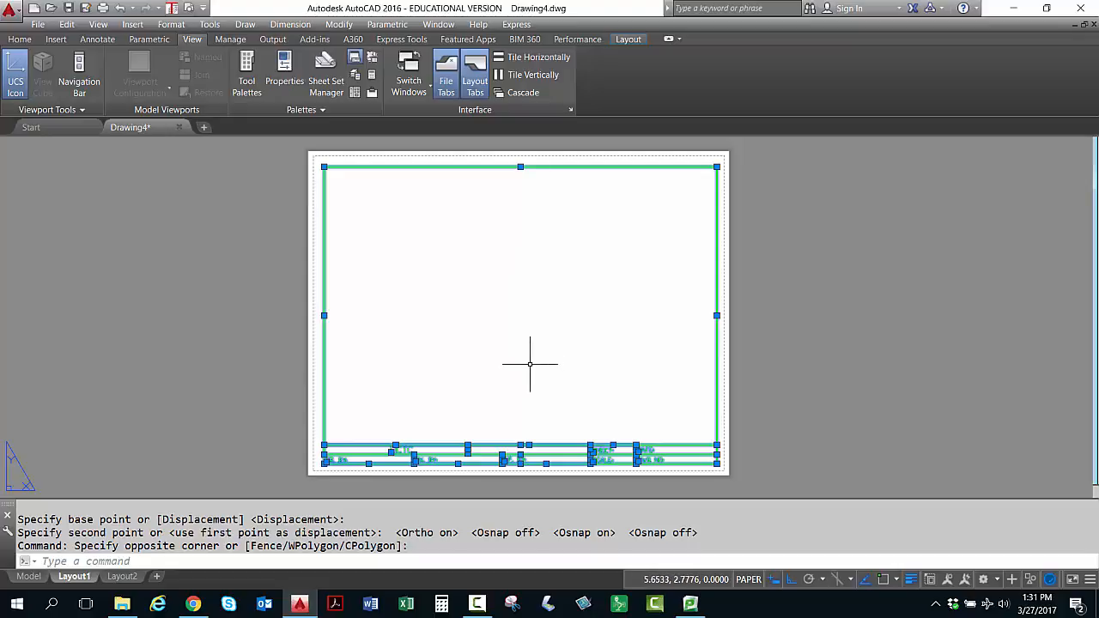
{"action": "type", "text": "m"}
{"action": "key", "text": "Return"}
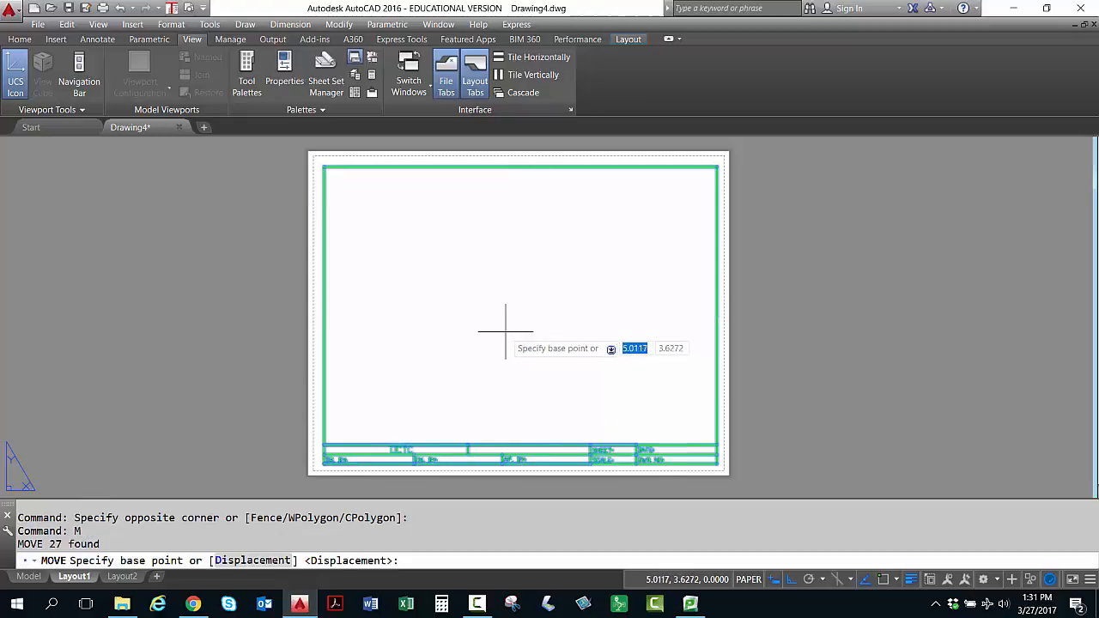
{"action": "left_click", "coordinate": [511, 333]}
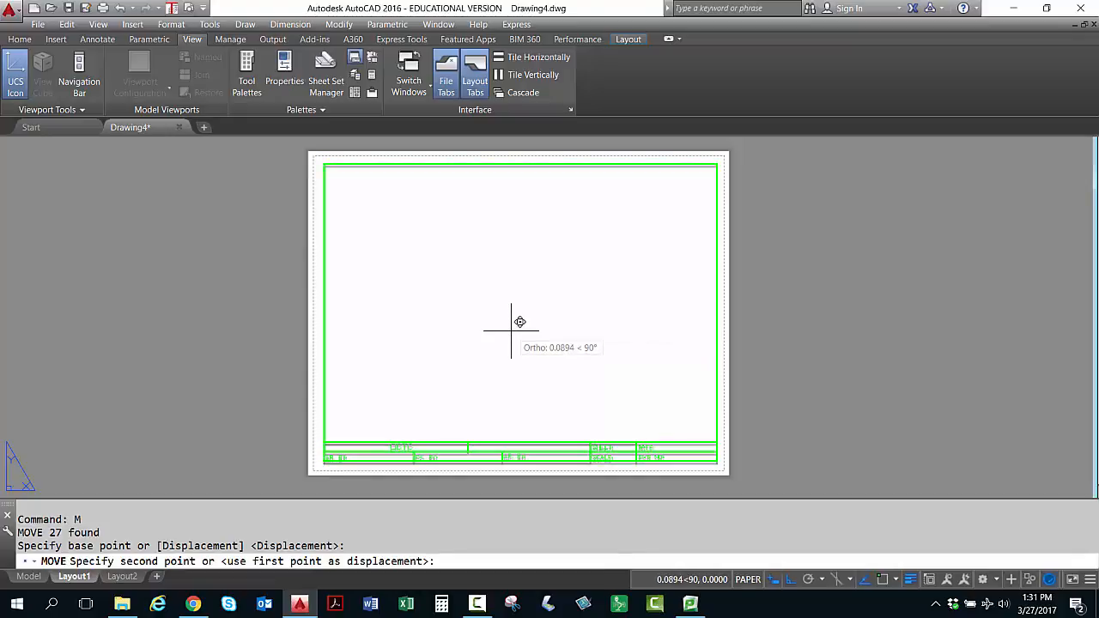
{"action": "left_click", "coordinate": [511, 330]}
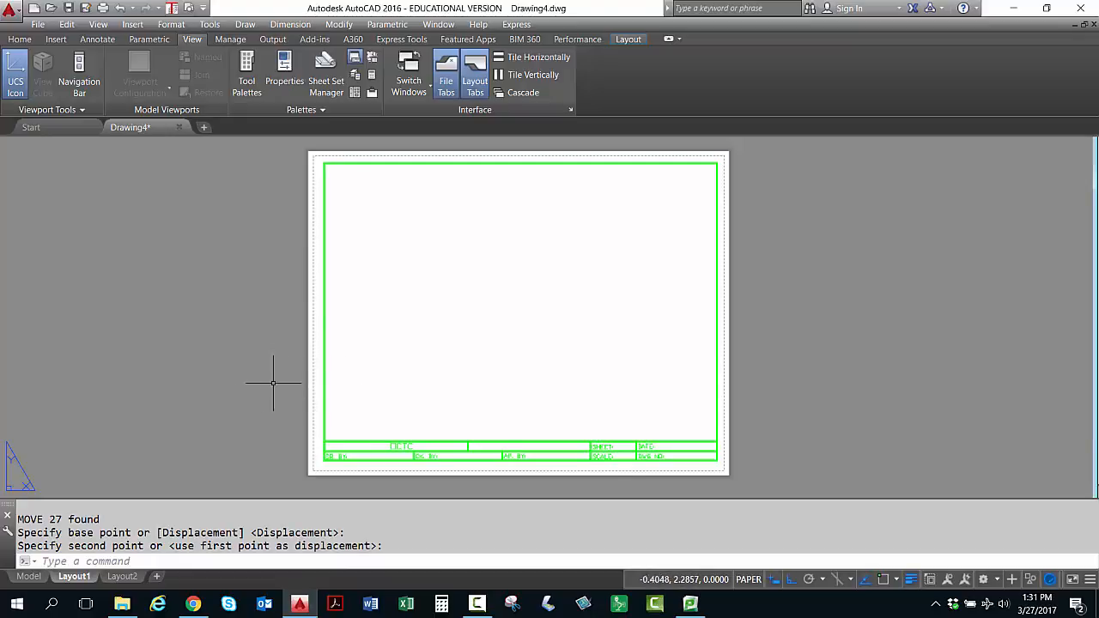
Move the entire border and title block about 0.06 horizontally to the left on the sheet.
{"action": "left_click", "coordinate": [294, 480]}
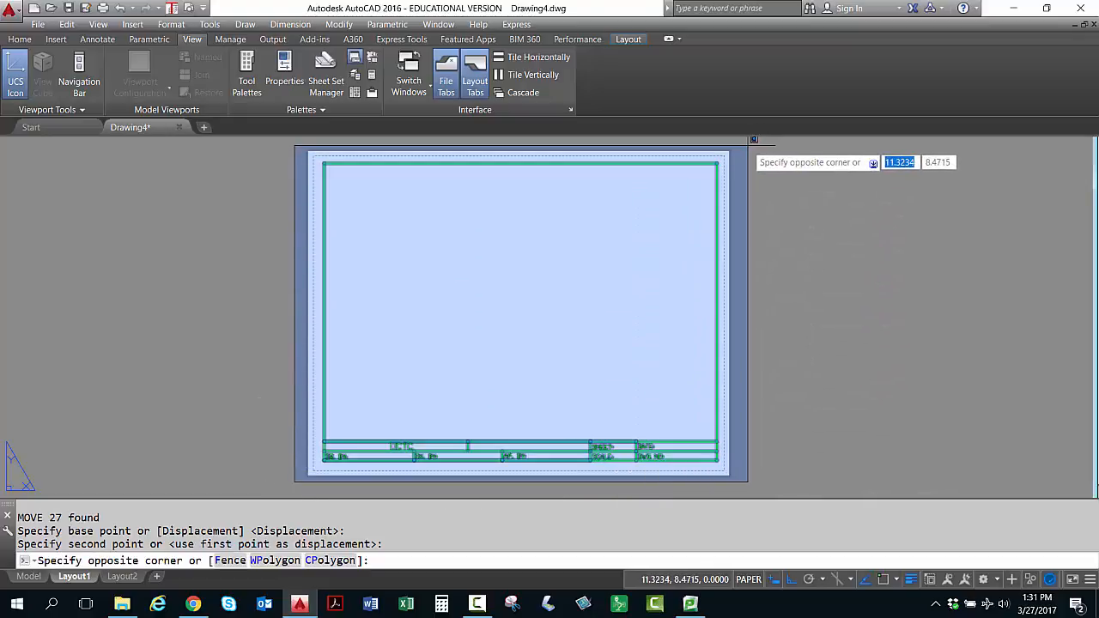
{"action": "left_click", "coordinate": [731, 153]}
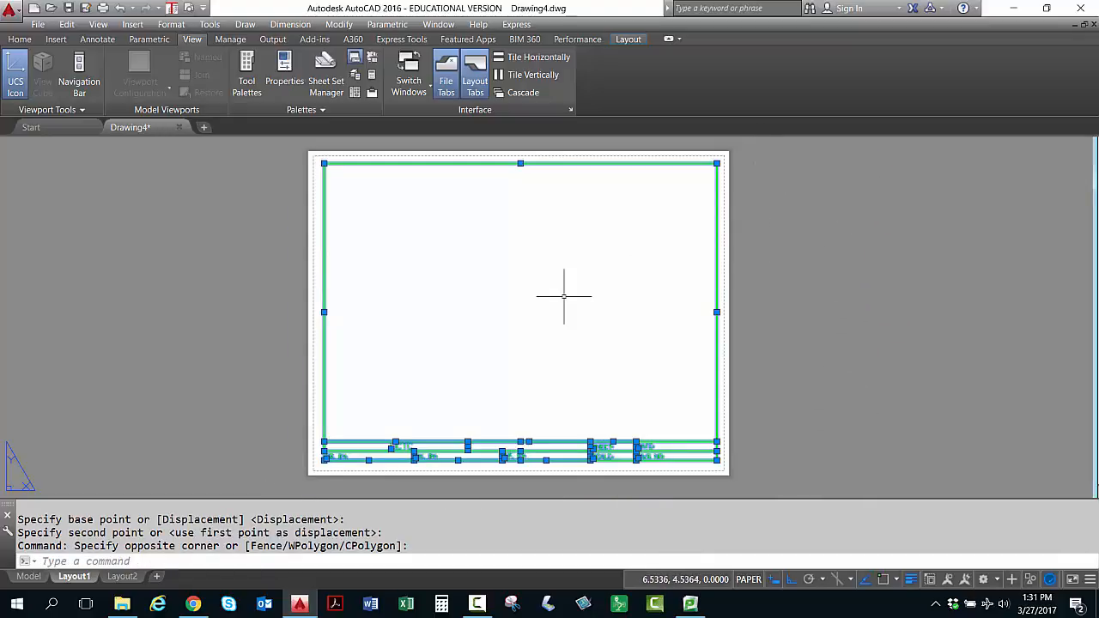
{"action": "type", "text": "m"}
{"action": "key", "text": "Return"}
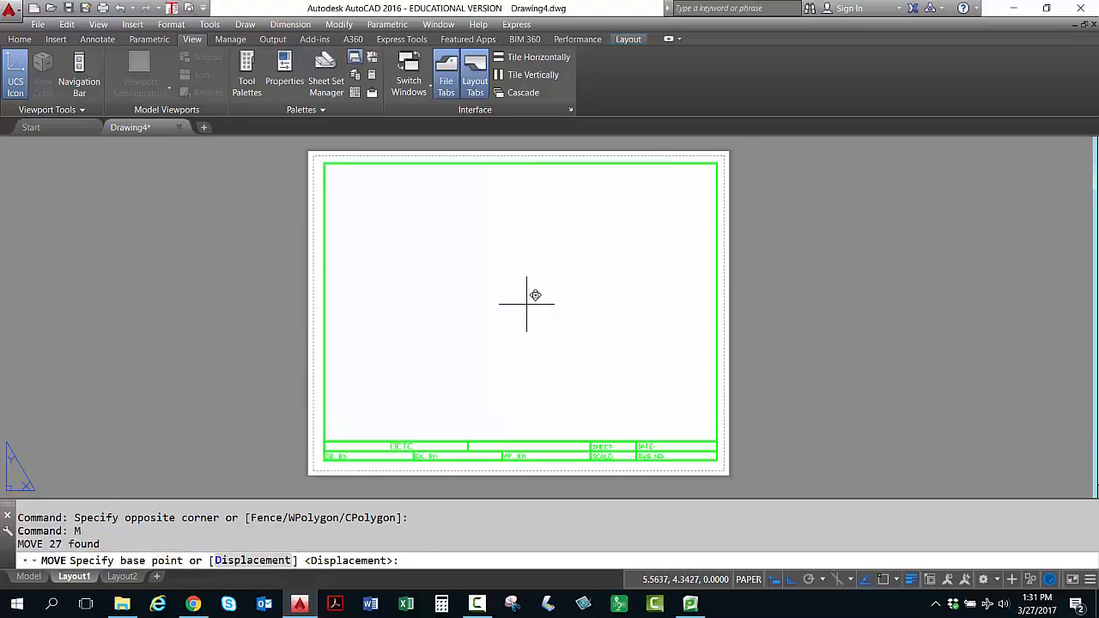
{"action": "left_click", "coordinate": [526, 303]}
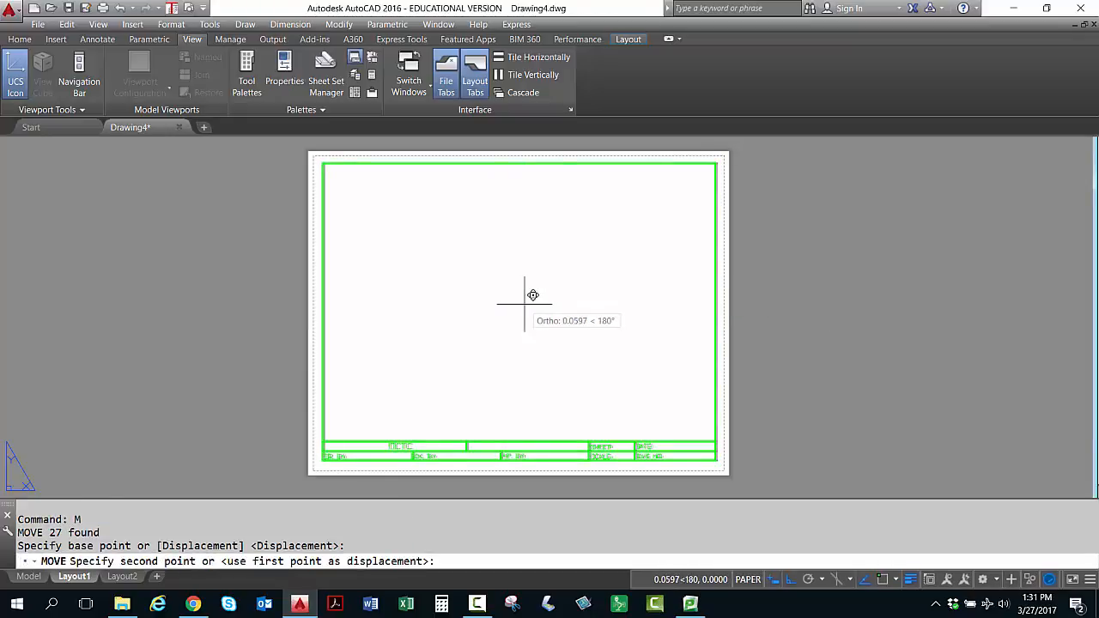
{"action": "left_click", "coordinate": [525, 303]}
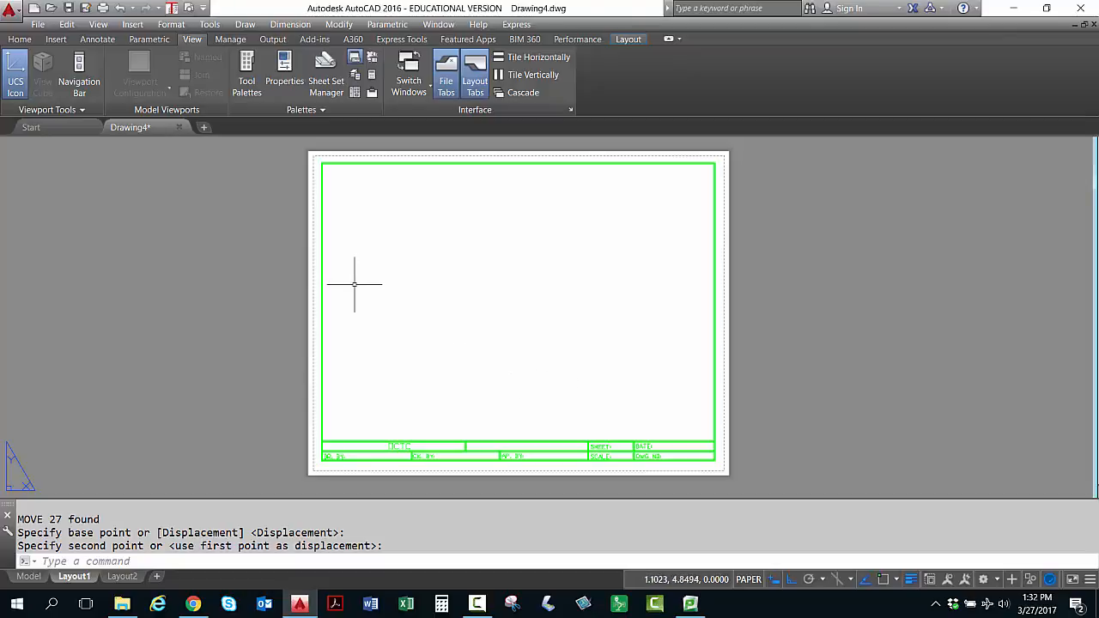
Start saving the drawing as a drawing template in the 103 CAD S17 folder inside SPRING 2017 on the Desktop.
{"action": "left_click", "coordinate": [14, 12]}
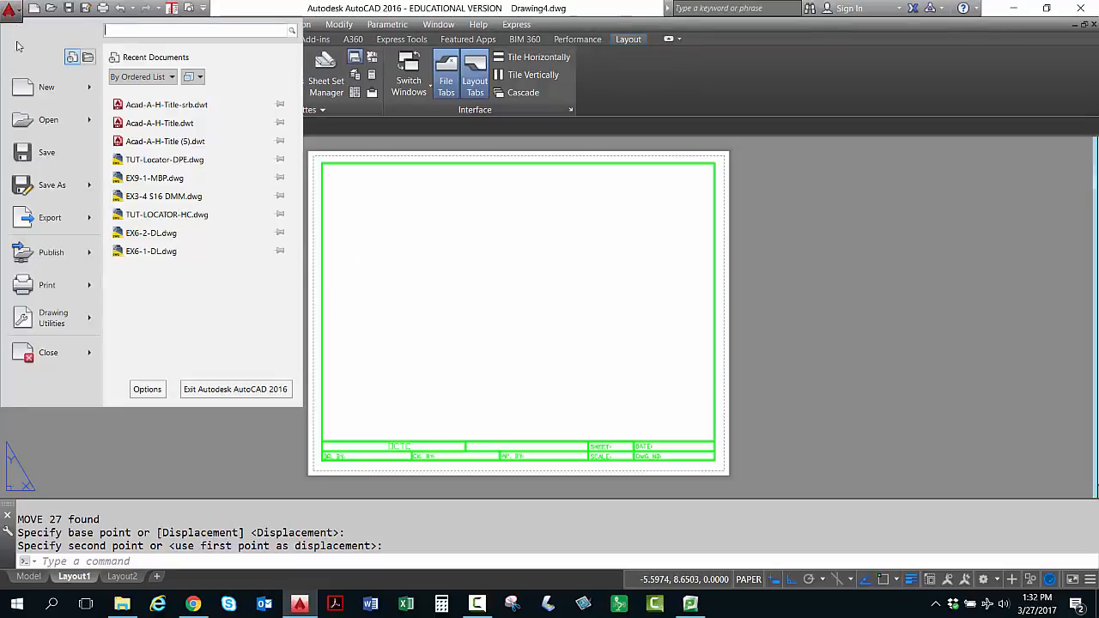
{"action": "mouse_move", "coordinate": [48, 191]}
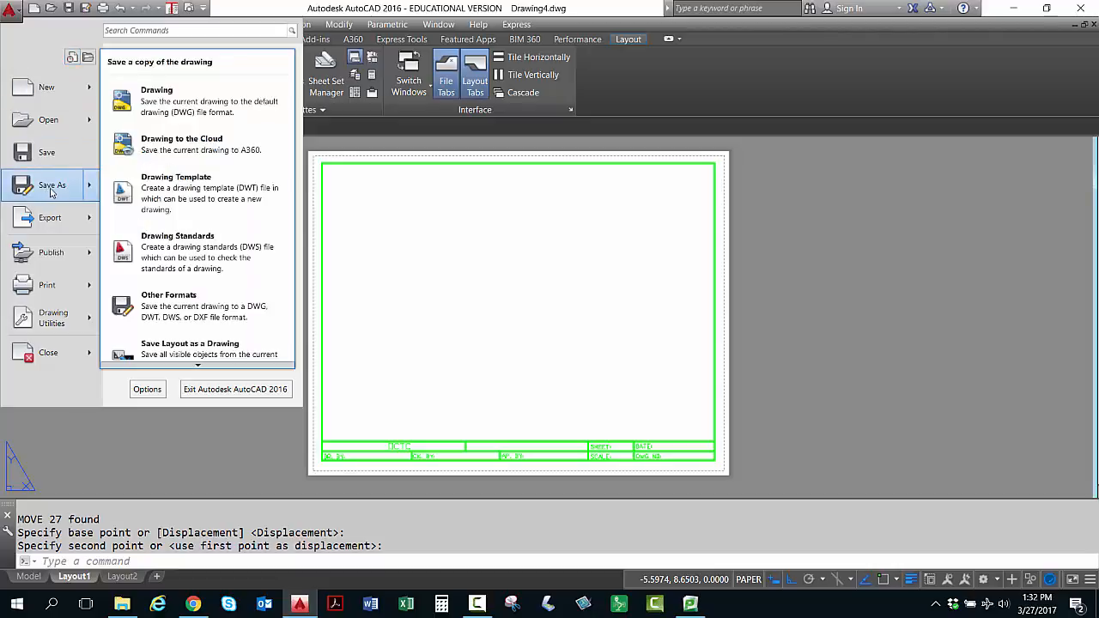
{"action": "left_click", "coordinate": [190, 196]}
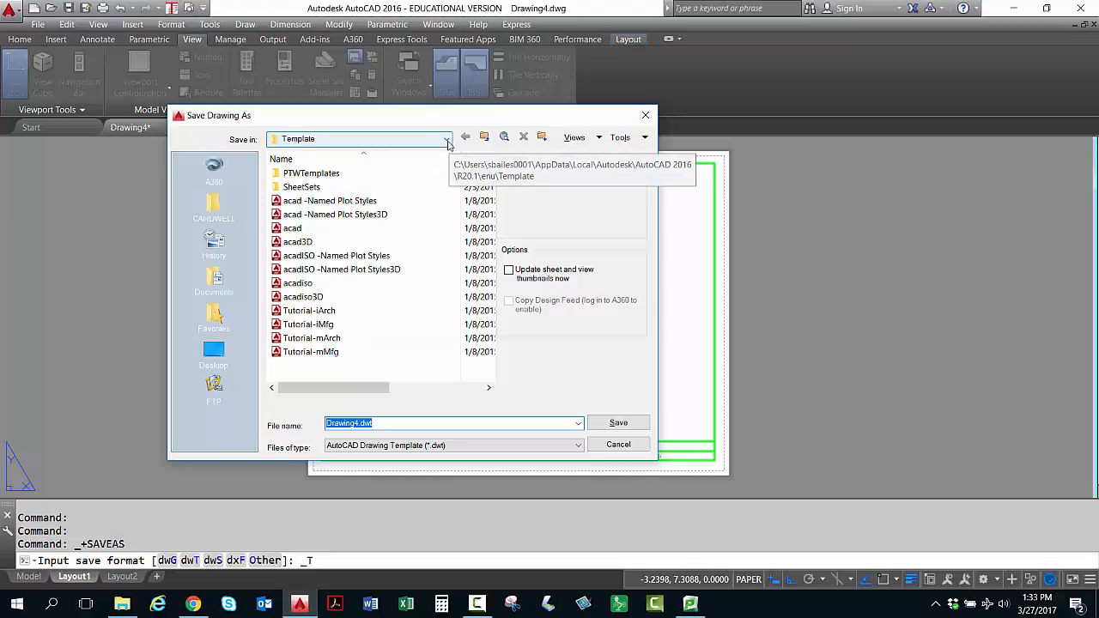
{"action": "left_click", "coordinate": [447, 140]}
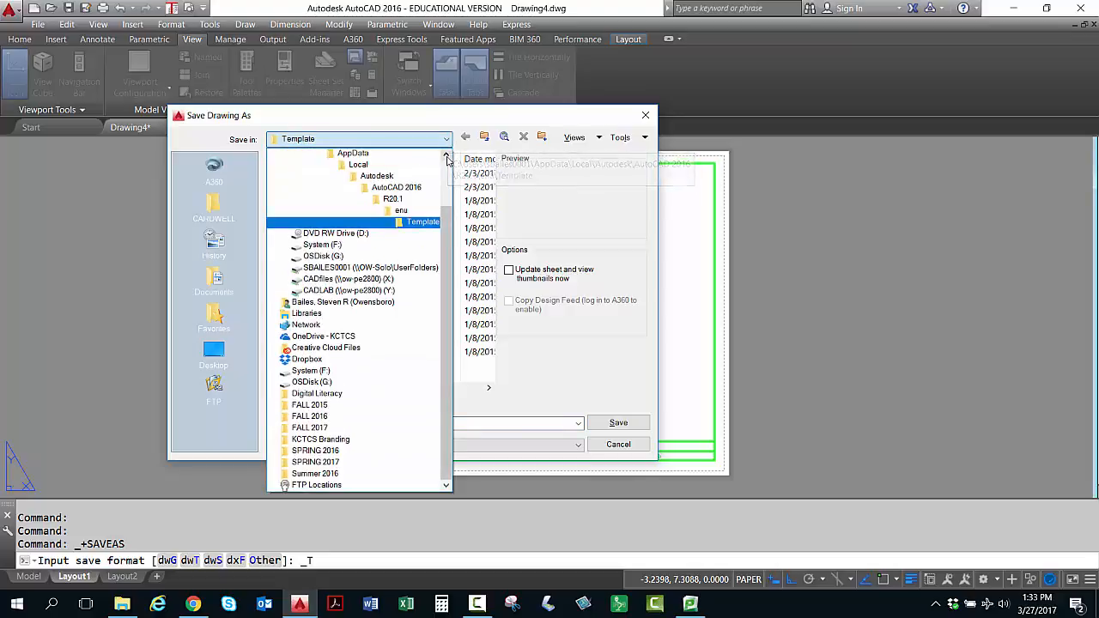
{"action": "scroll", "coordinate": [447, 159], "scroll_direction": "up", "scroll_amount": 5}
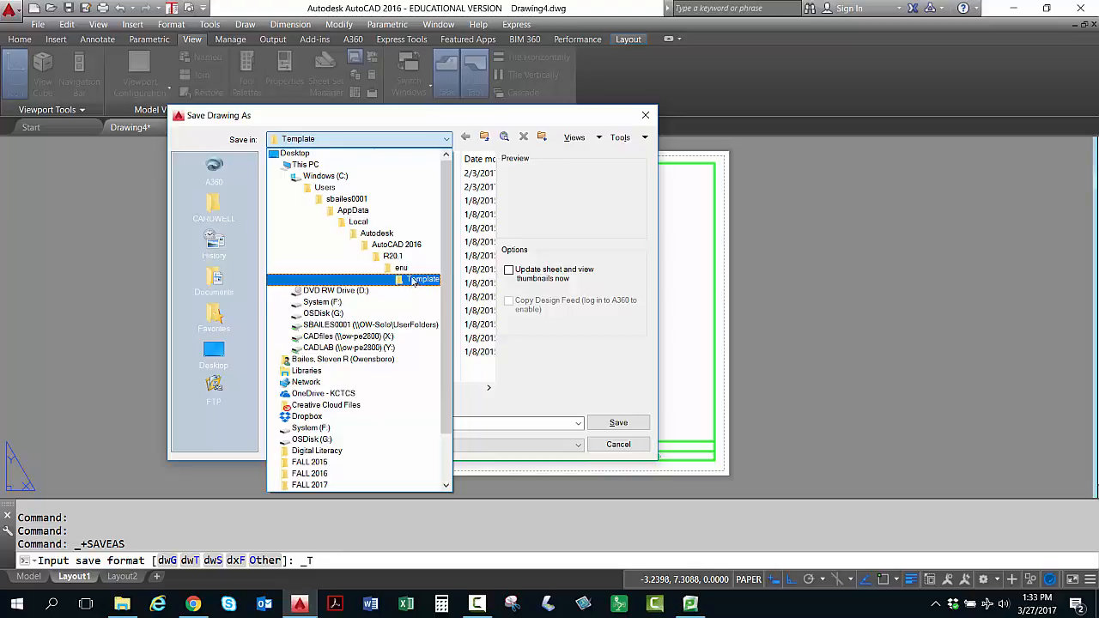
{"action": "left_click", "coordinate": [213, 352]}
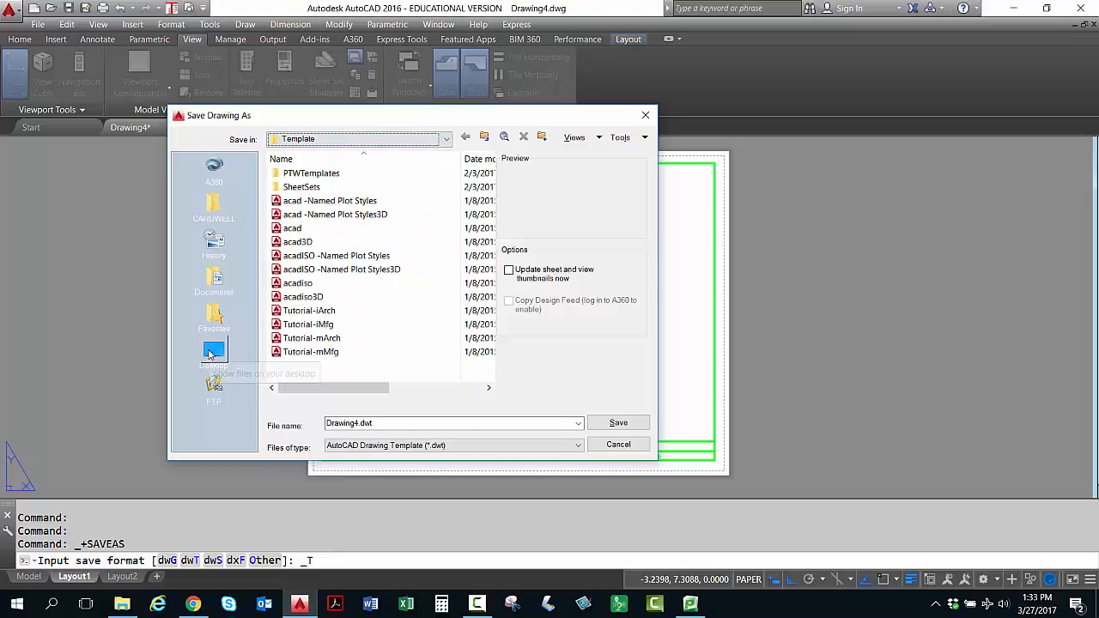
{"action": "left_click", "coordinate": [213, 352]}
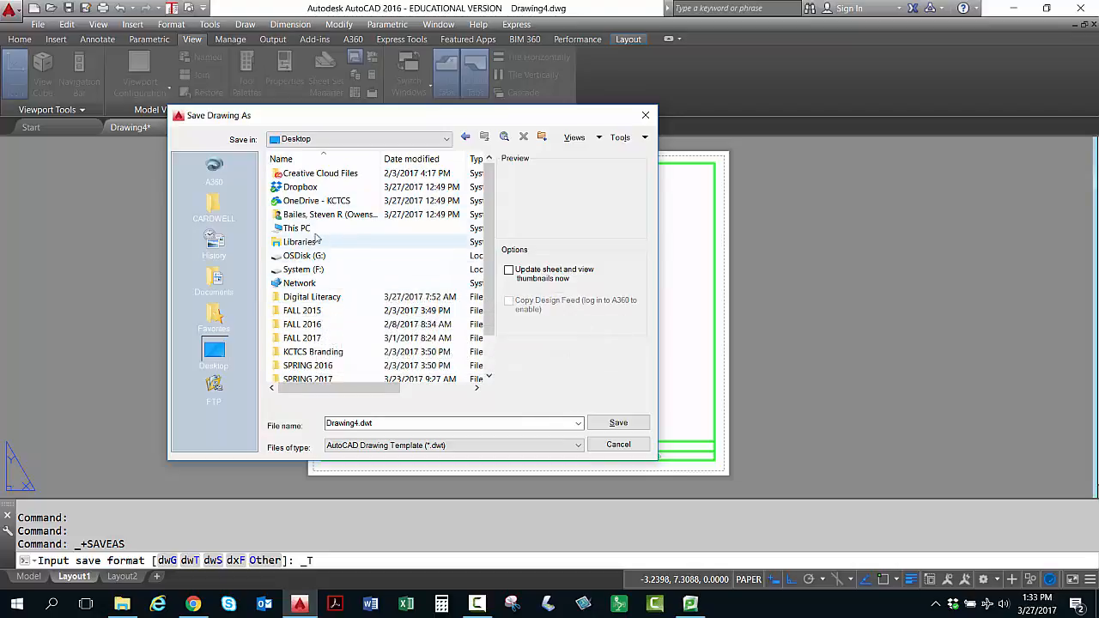
{"action": "left_click", "coordinate": [327, 161]}
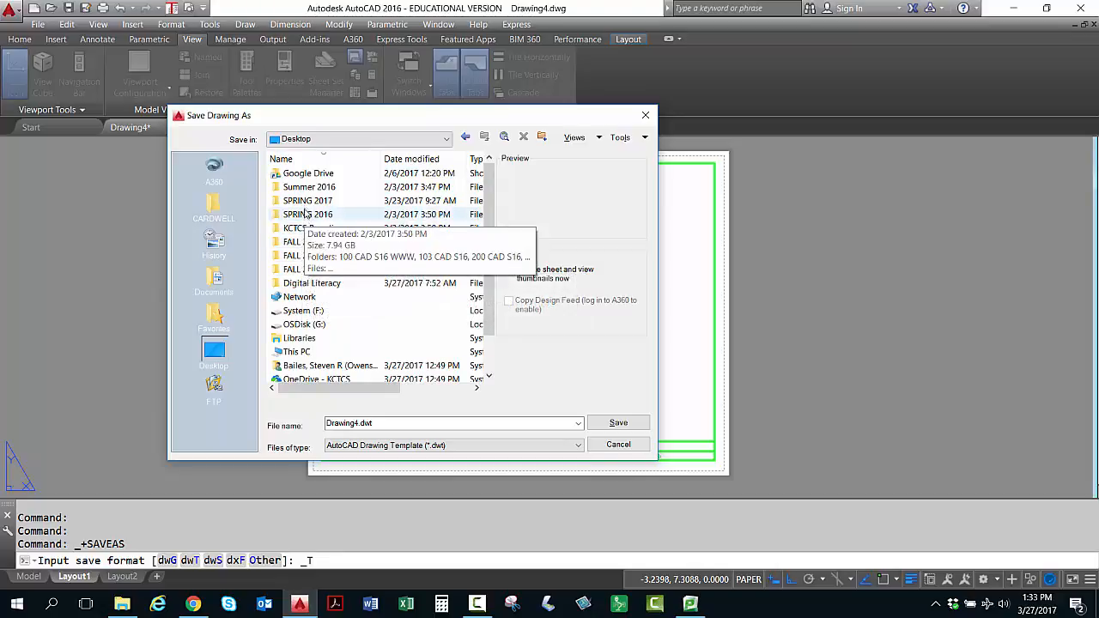
{"action": "double_click", "coordinate": [306, 201]}
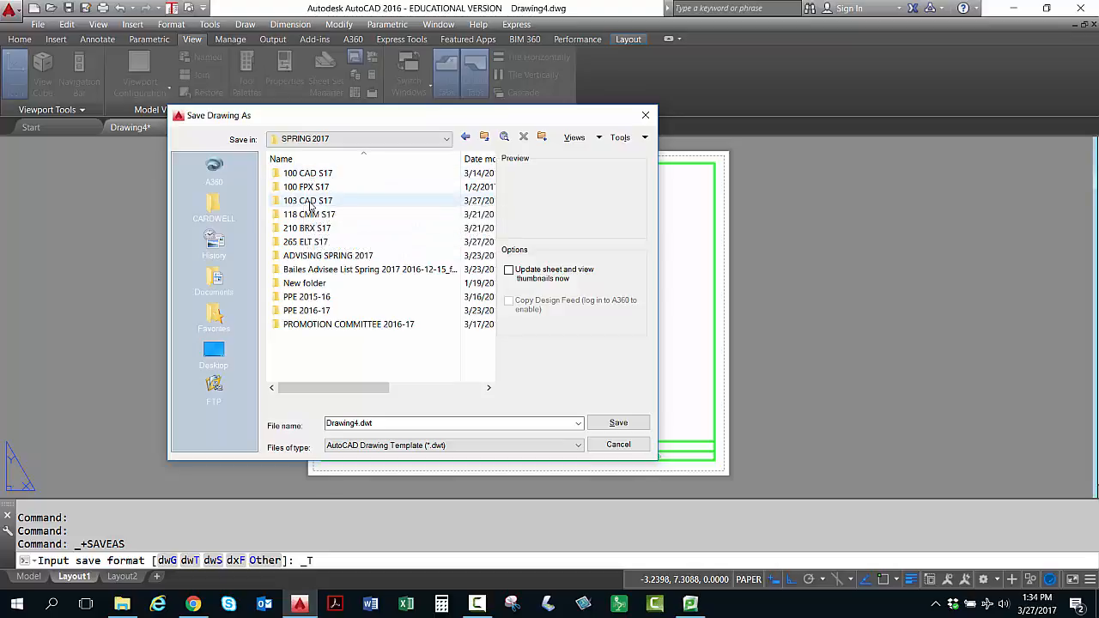
{"action": "double_click", "coordinate": [310, 204]}
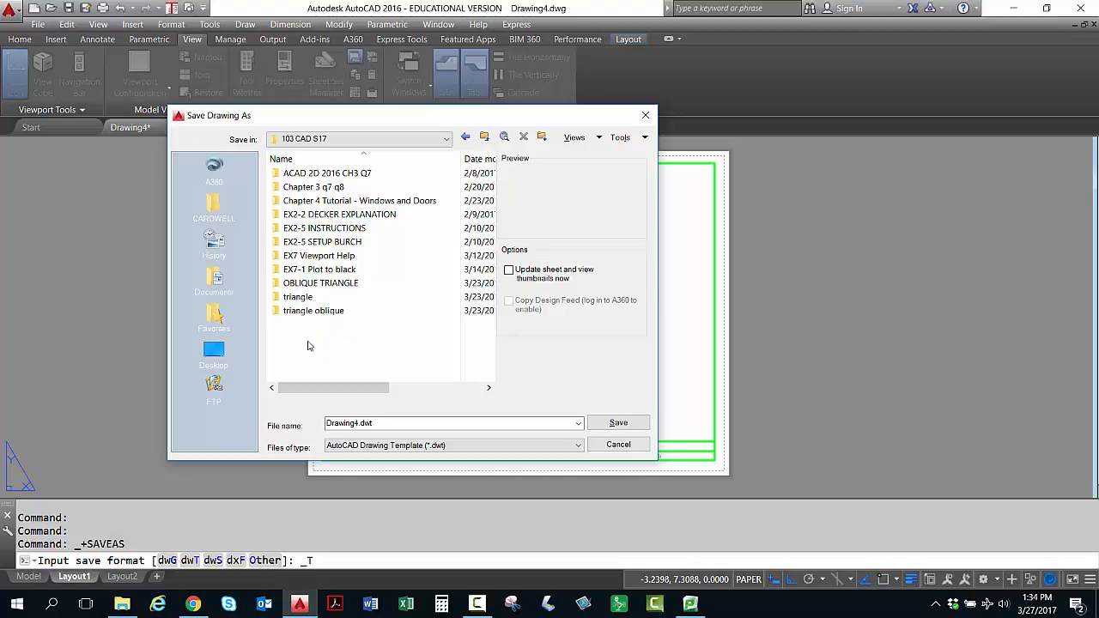
Save the template as Acad-A-H-Title with the description "A-size Horizontal Layout with Title Block" and English measurement.
{"action": "double_click", "coordinate": [376, 424]}
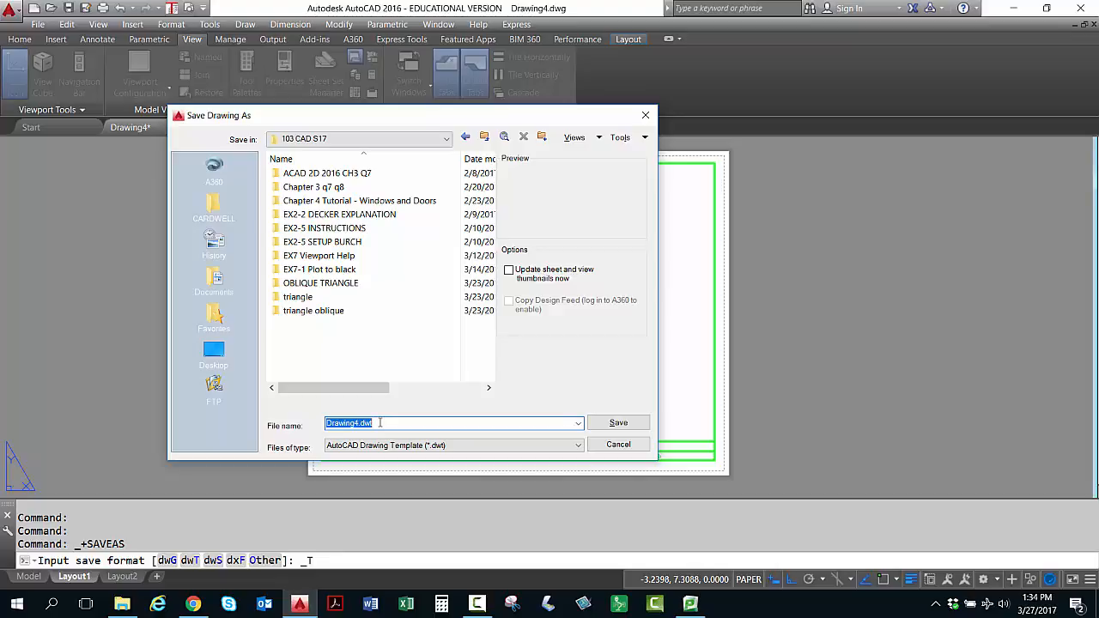
{"action": "type", "text": "A"}
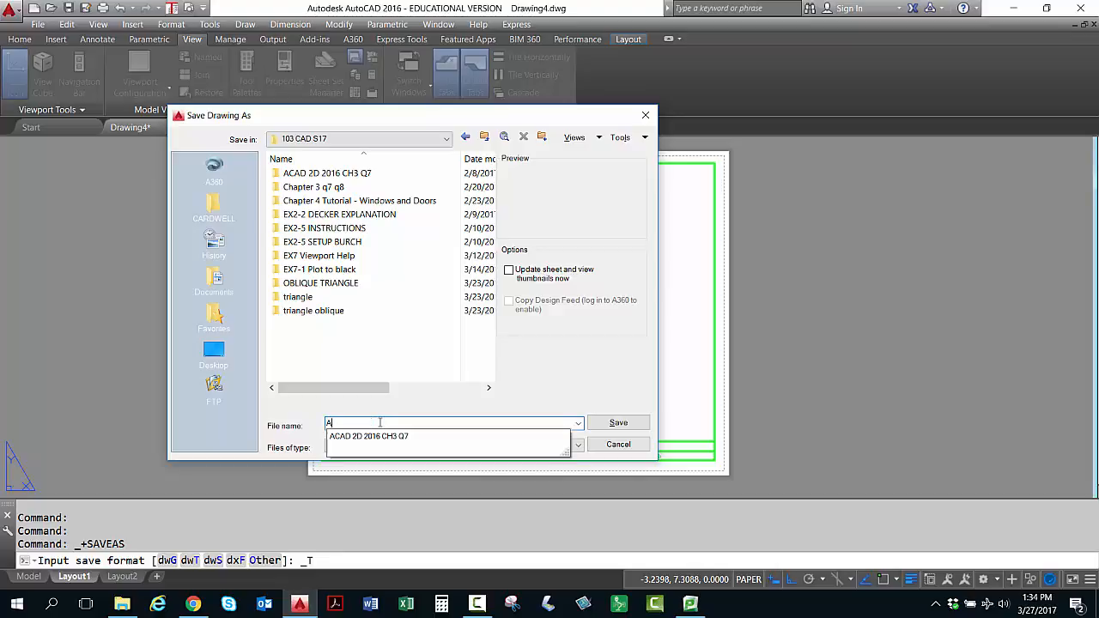
{"action": "type", "text": "ca"}
{"action": "type", "text": "d"}
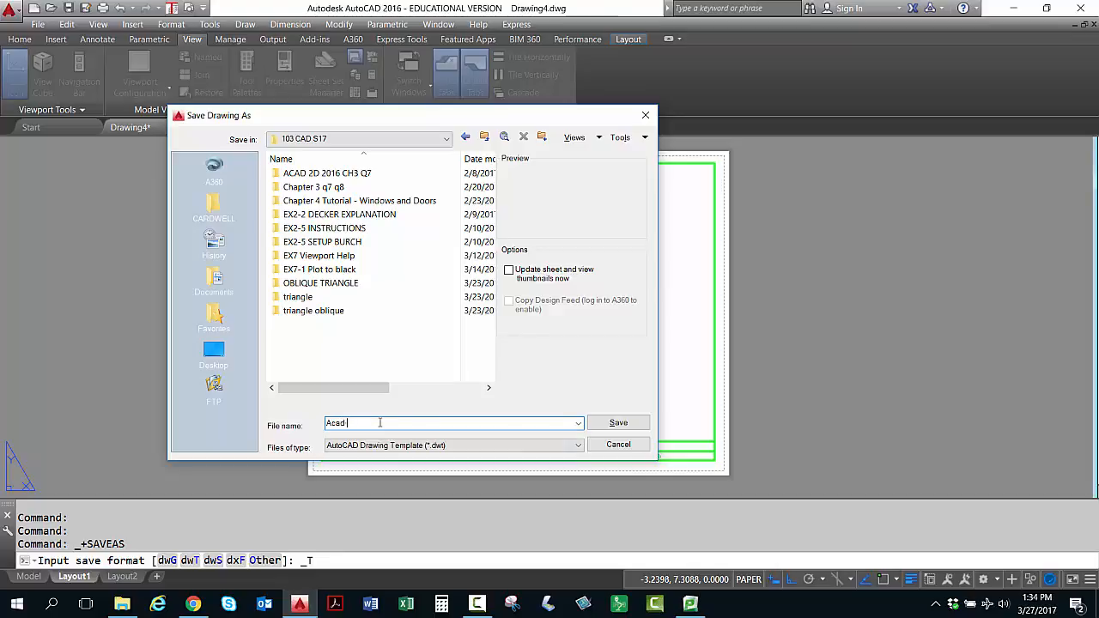
{"action": "type", "text": " A H-Title"}
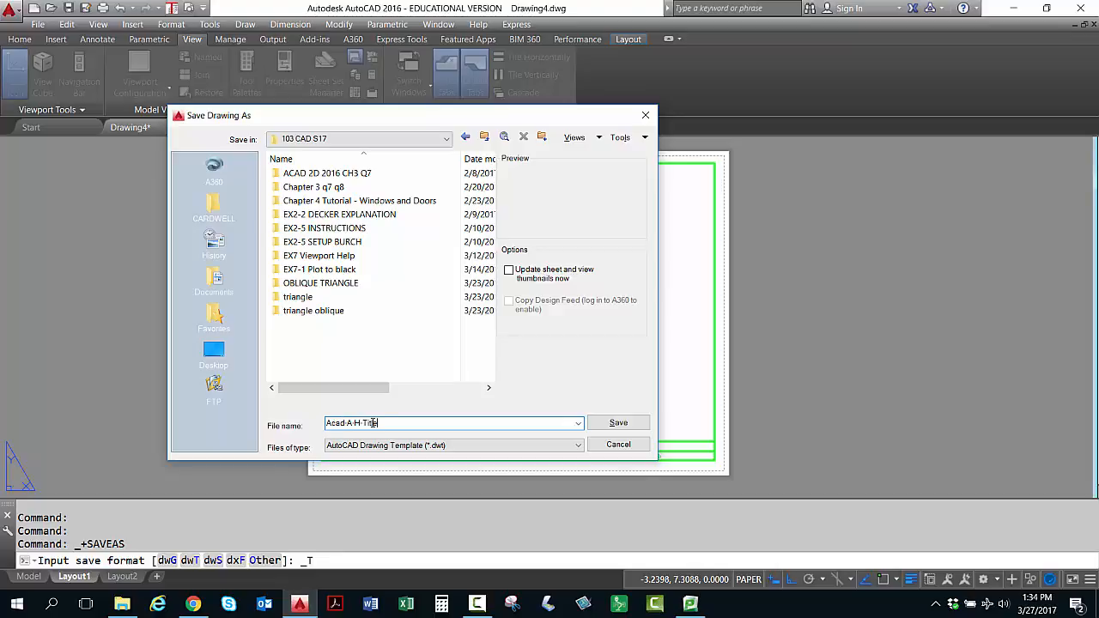
{"action": "left_click", "coordinate": [620, 424]}
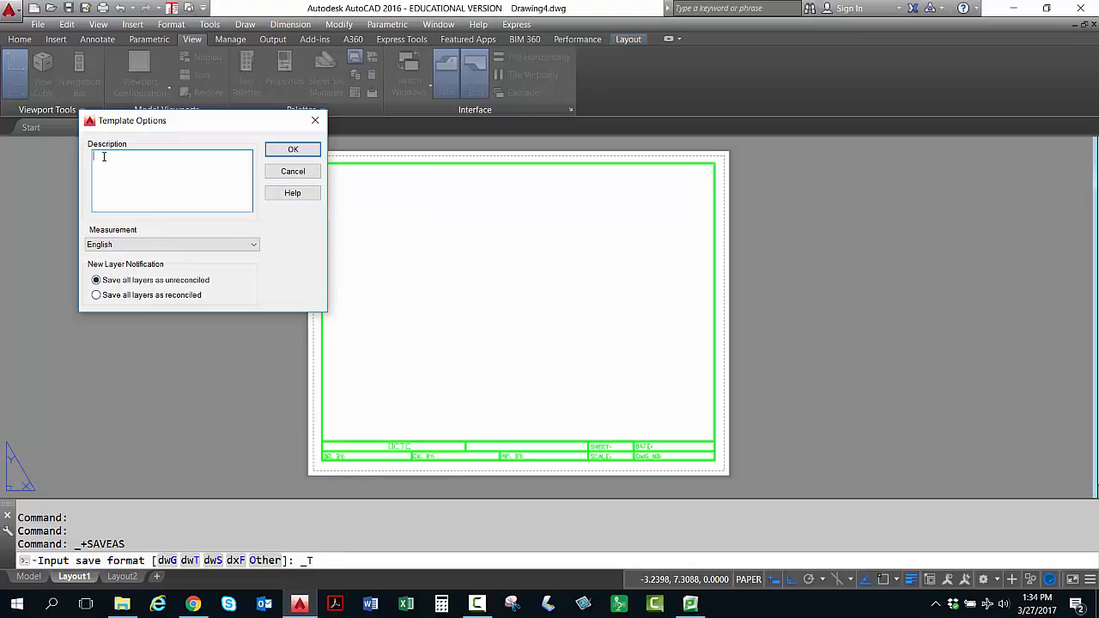
{"action": "type", "text": "A-size Horizontal Layout with Title Block"}
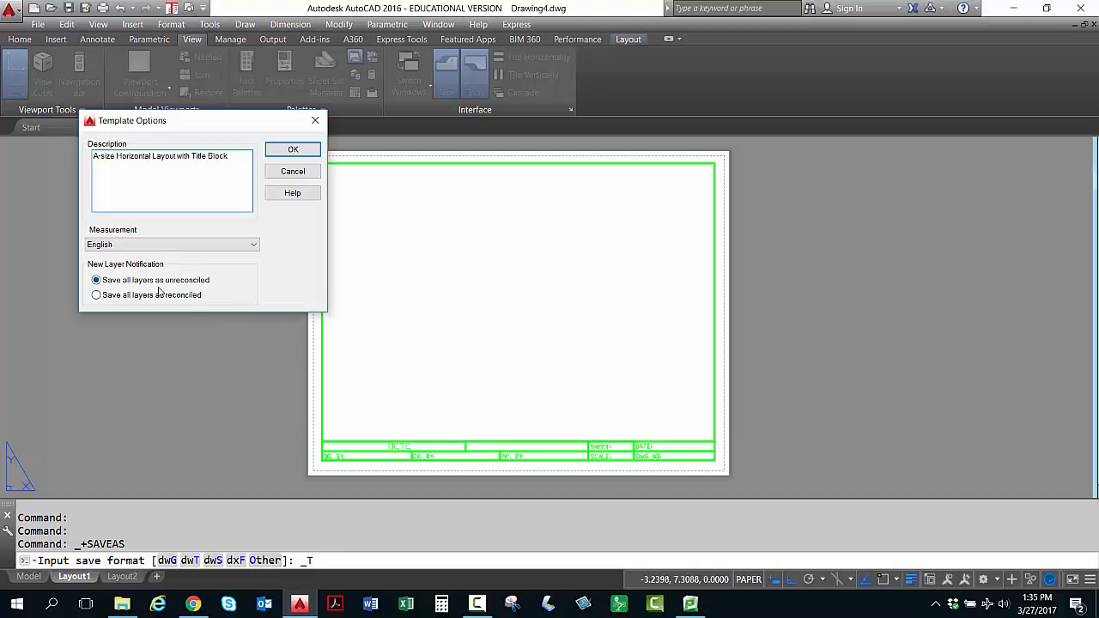
{"action": "left_click", "coordinate": [293, 149]}
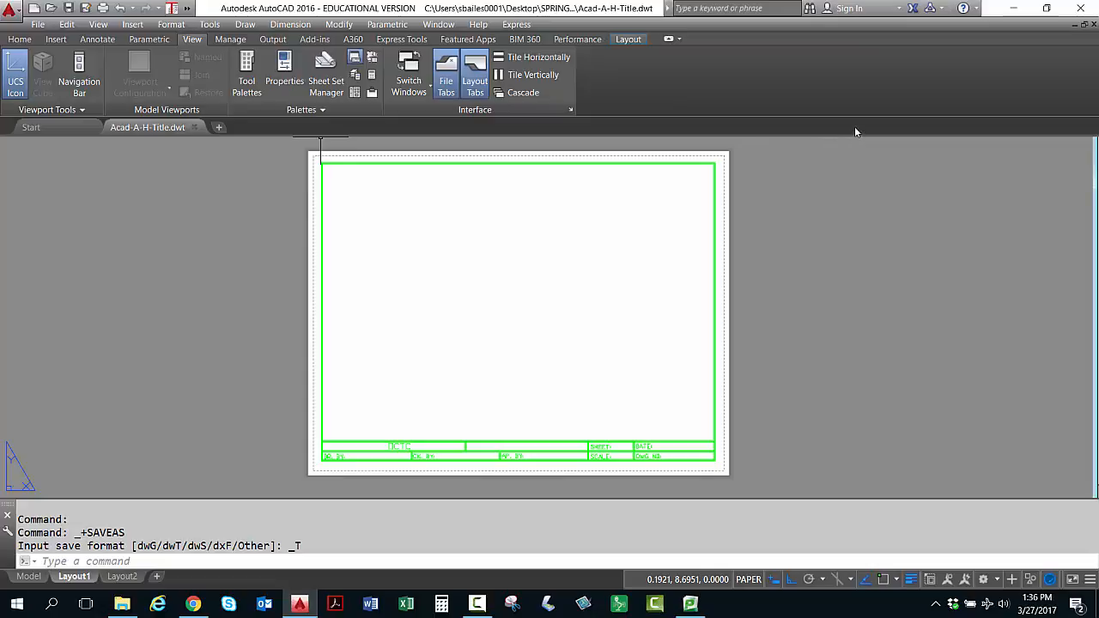
Close the template file and create a new drawing from Acad-A-H-Title in Desktop > SPRING 2017 > 103 CAD S17.
{"action": "left_click", "coordinate": [1093, 24]}
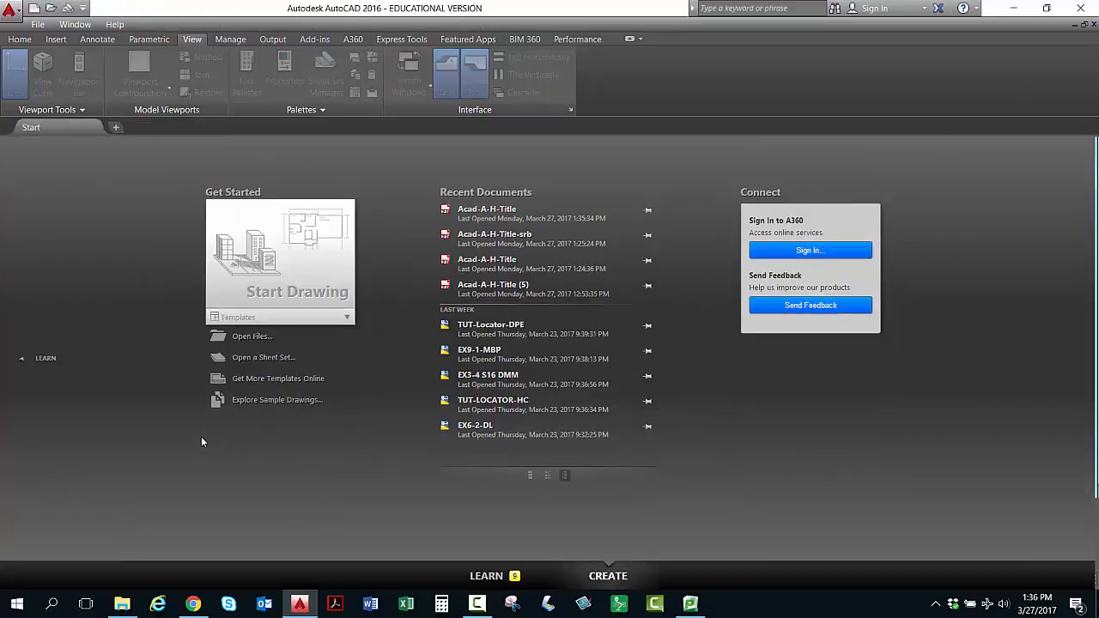
{"action": "left_click", "coordinate": [33, 9]}
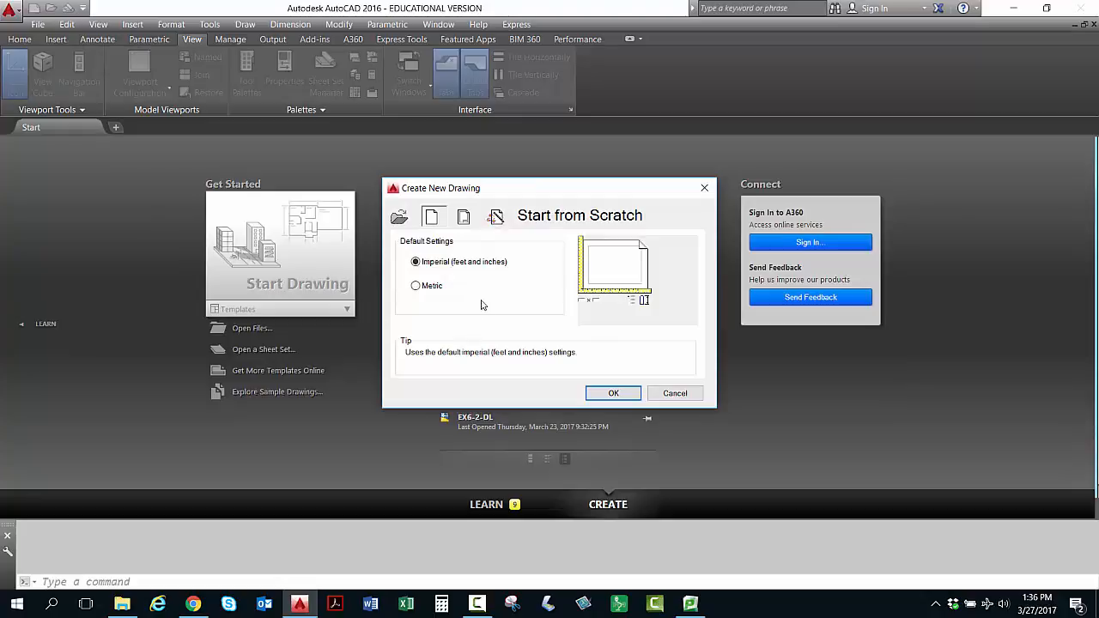
{"action": "left_click", "coordinate": [463, 218]}
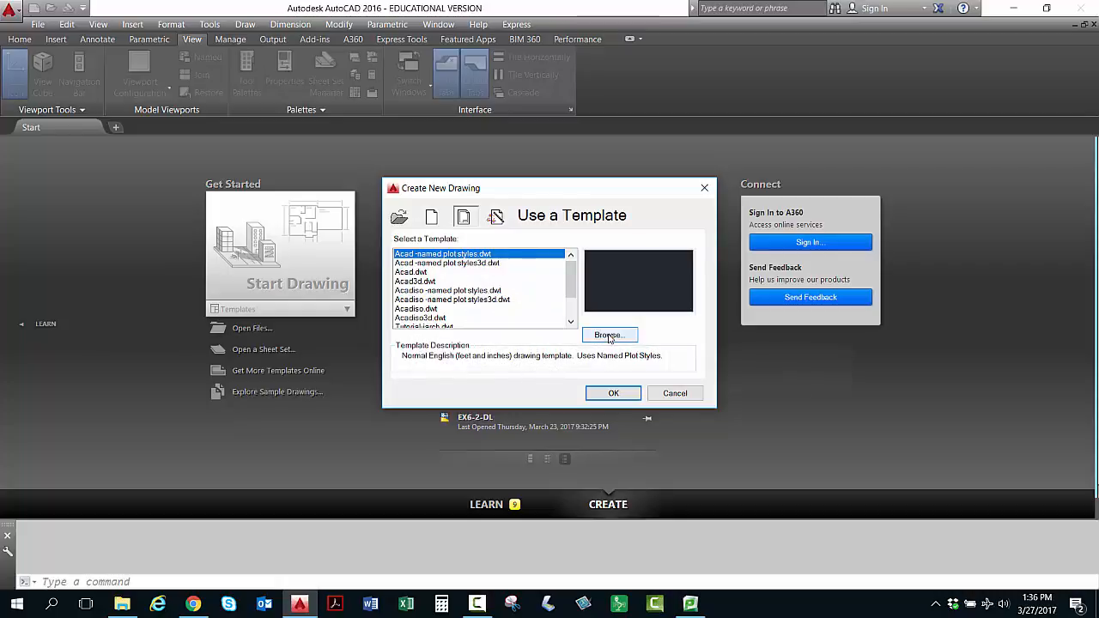
{"action": "left_click", "coordinate": [609, 336]}
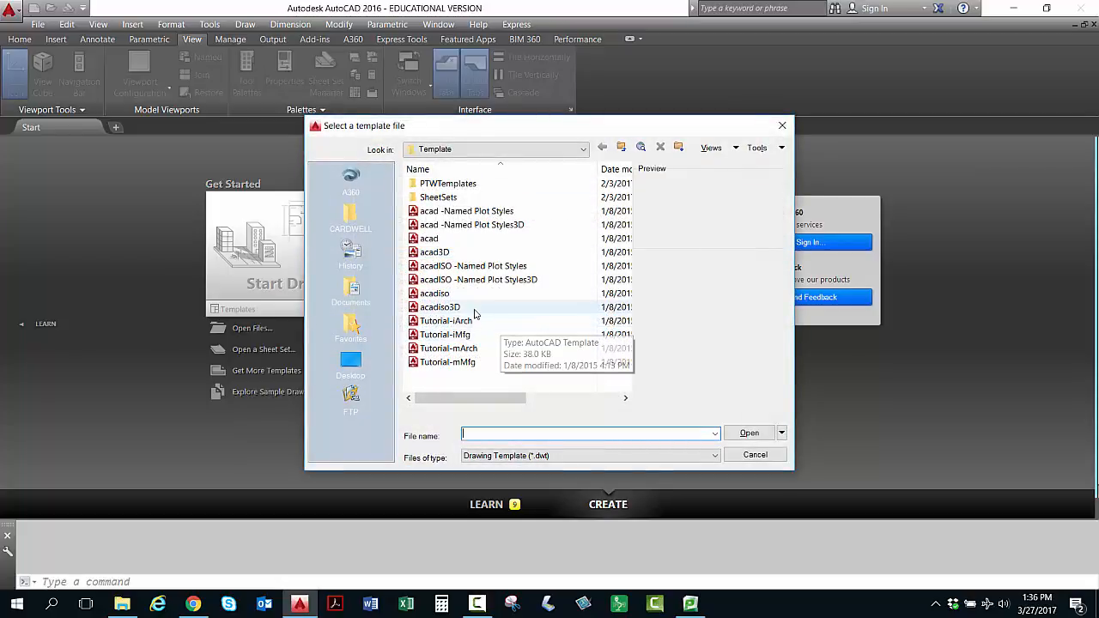
{"action": "left_click", "coordinate": [354, 361]}
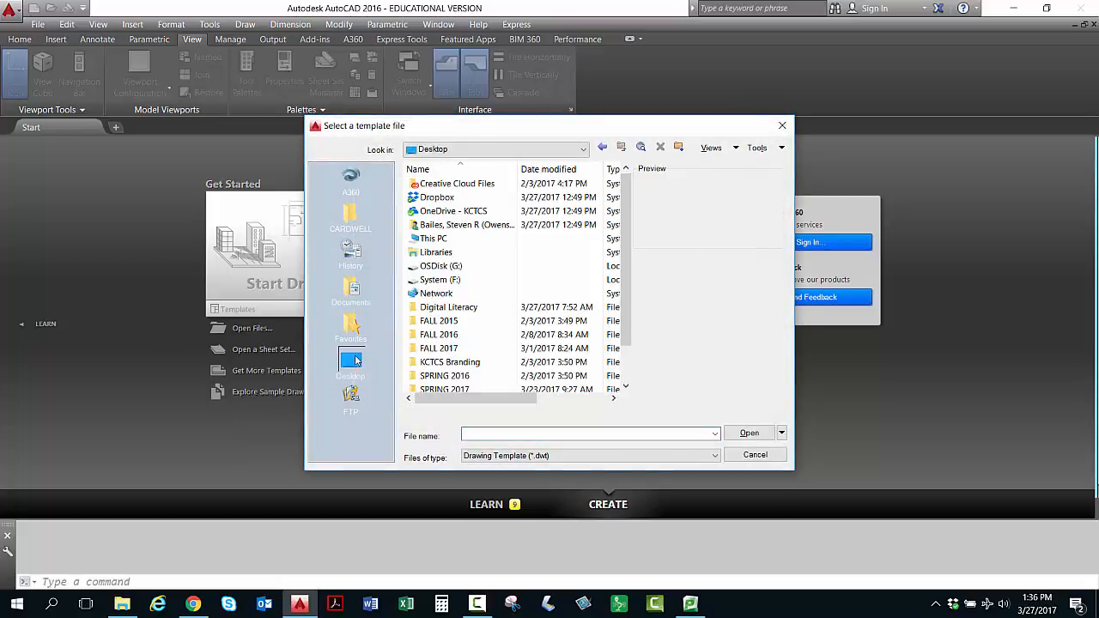
{"action": "left_click", "coordinate": [470, 169]}
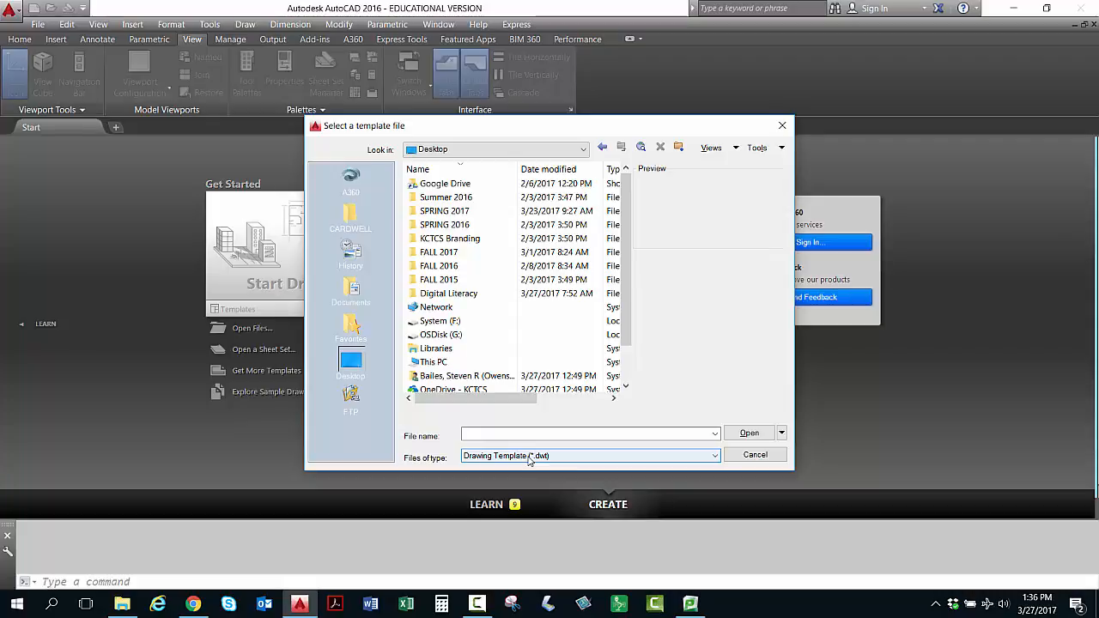
{"action": "double_click", "coordinate": [444, 211]}
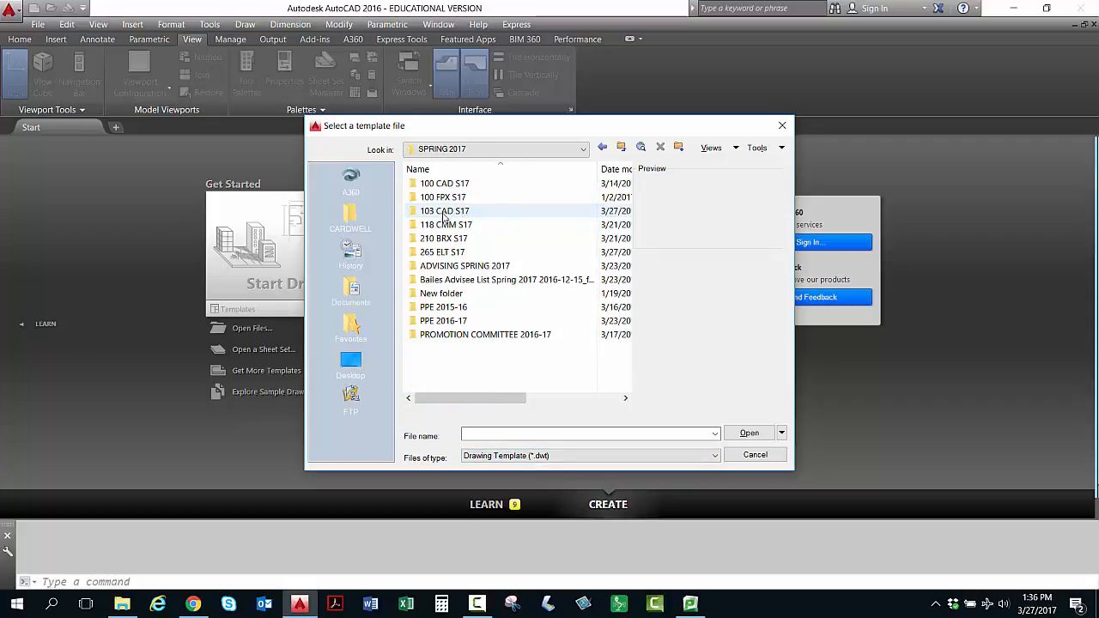
{"action": "double_click", "coordinate": [444, 215]}
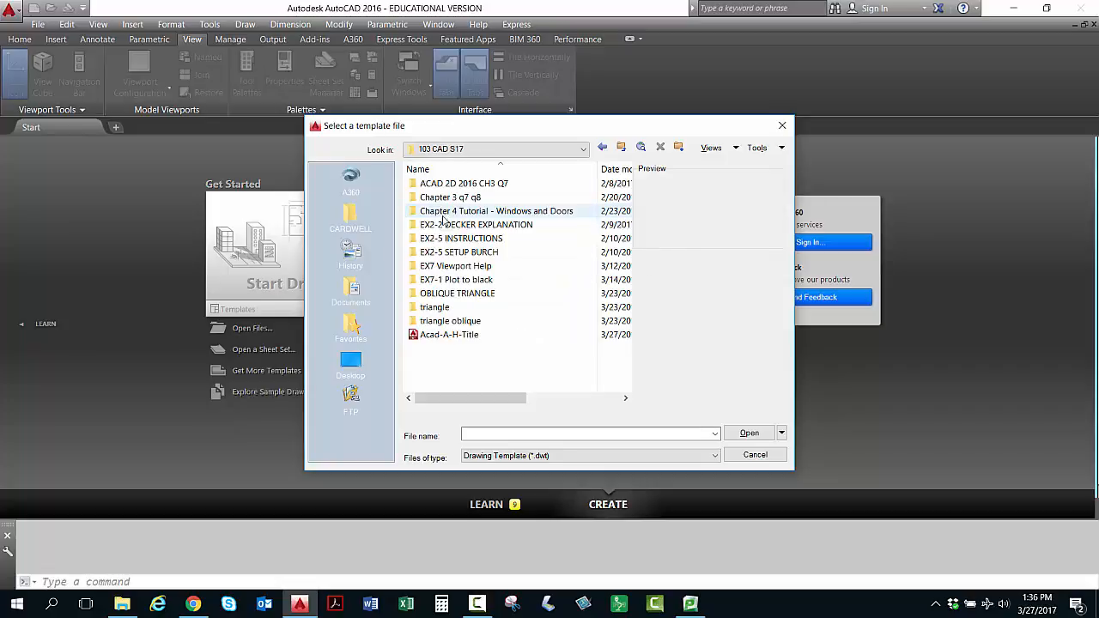
{"action": "left_click", "coordinate": [447, 336]}
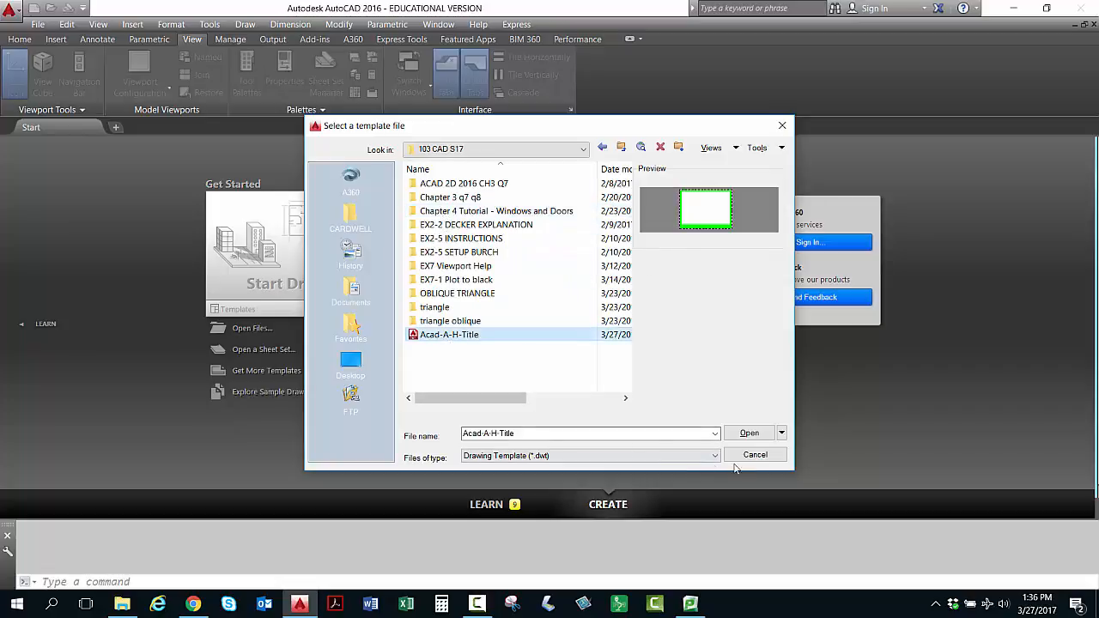
{"action": "left_click", "coordinate": [752, 435]}
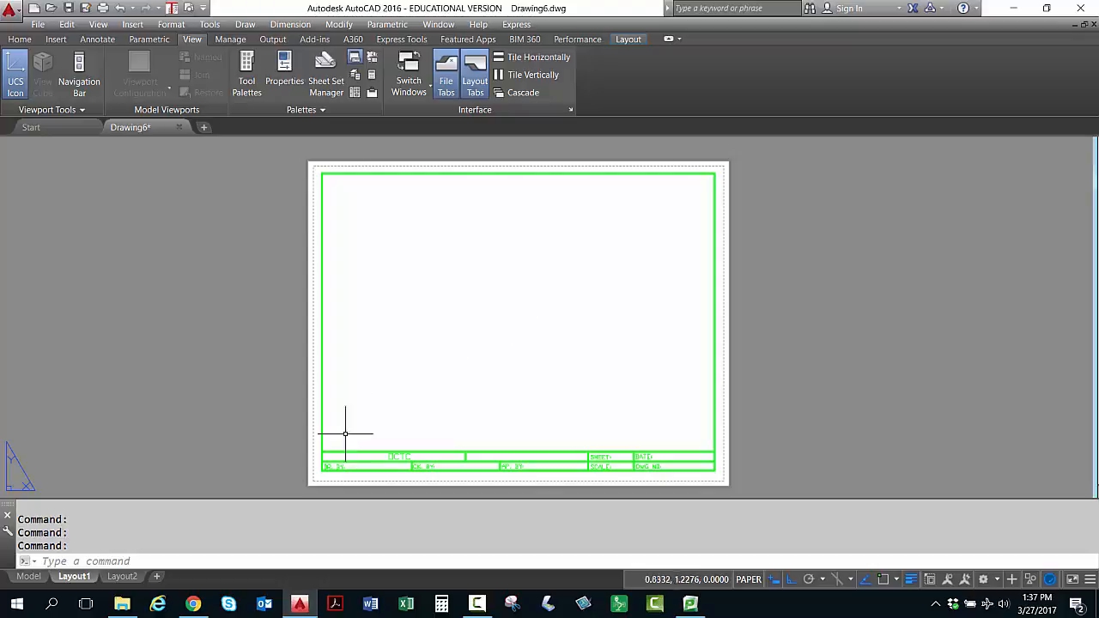
Draw a circle in model space centred at 5,4.5 with a radius of 4.5.
{"action": "left_click", "coordinate": [29, 576]}
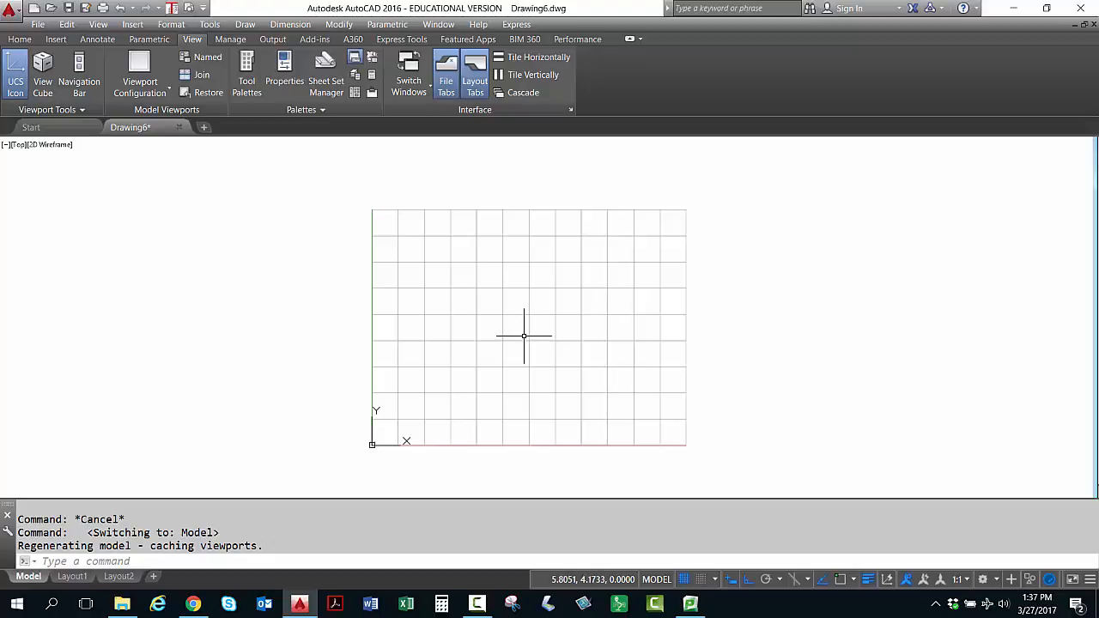
{"action": "left_click", "coordinate": [20, 39]}
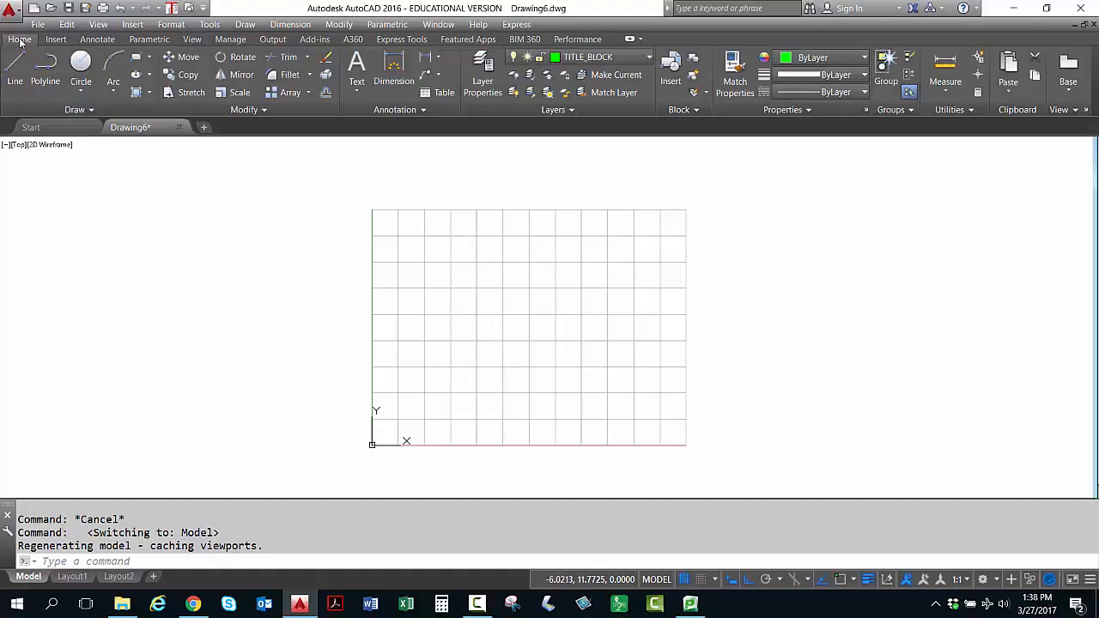
{"action": "left_click", "coordinate": [77, 63]}
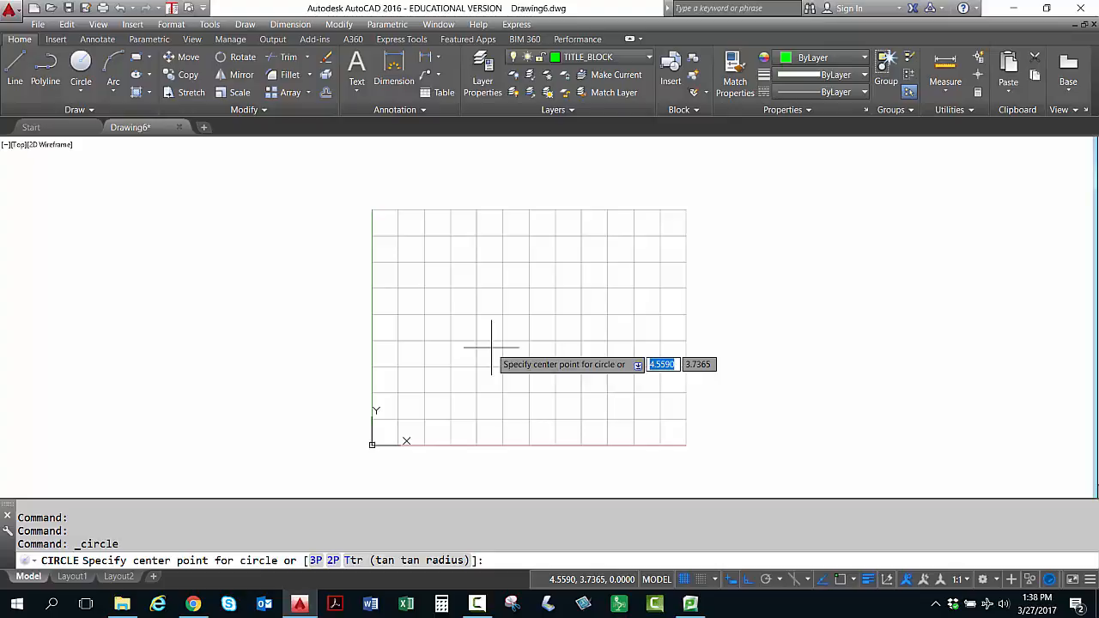
{"action": "type", "text": "5"}
{"action": "key", "text": "Tab"}
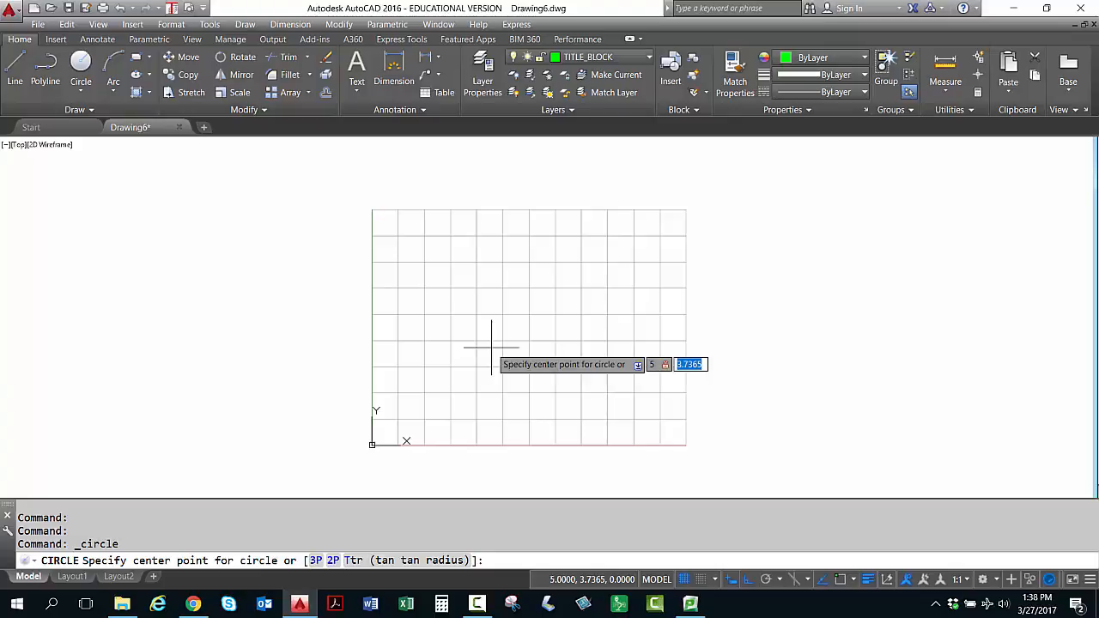
{"action": "type", "text": "4.5"}
{"action": "key", "text": "Return"}
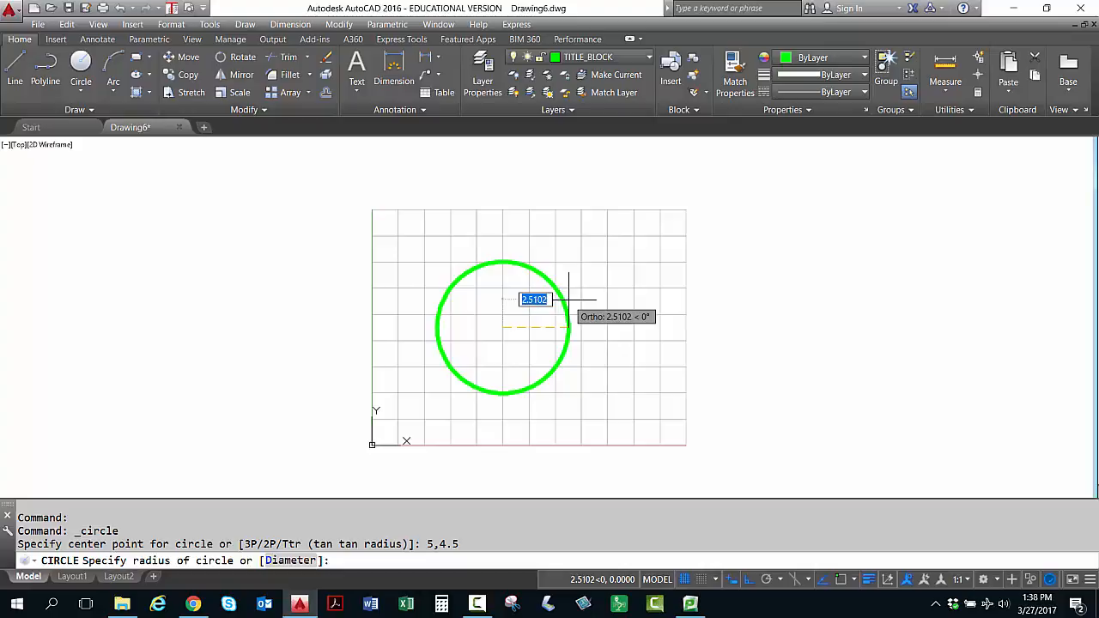
{"action": "type", "text": "4"}
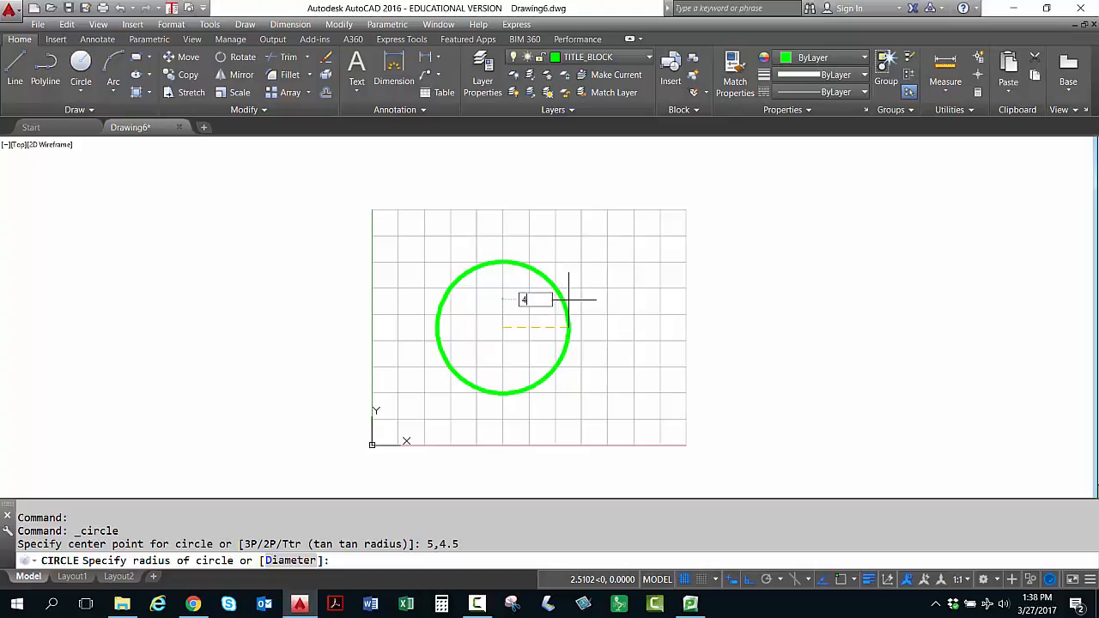
{"action": "type", "text": ".5"}
{"action": "key", "text": "Return"}
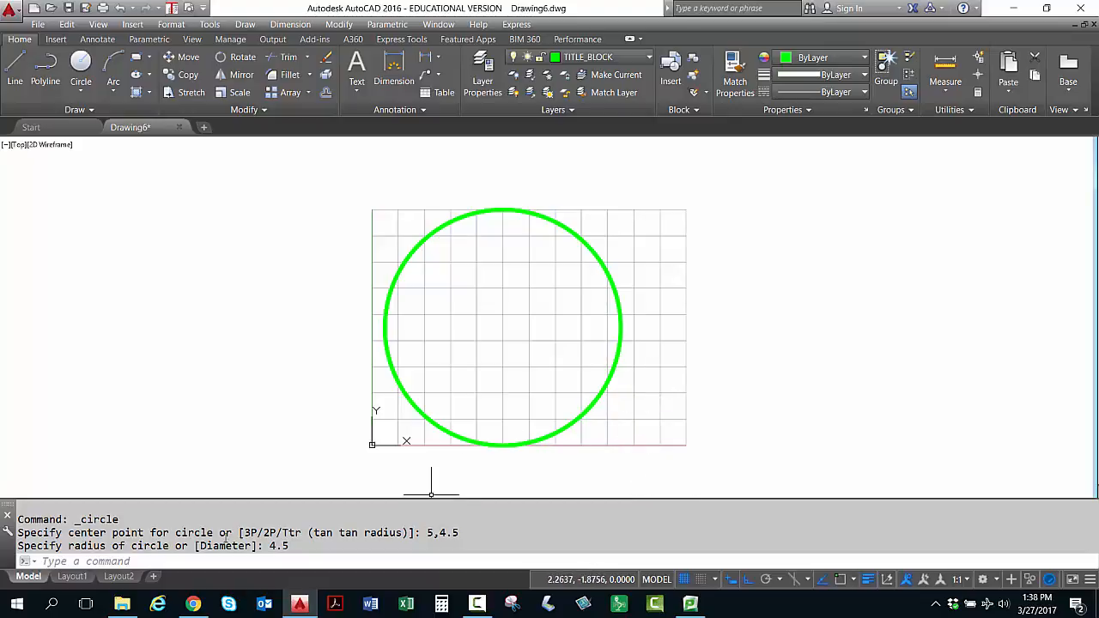
Check Layout1 for the circle, and move the circle in model space to the CONSTRUCTION layer.
{"action": "left_click", "coordinate": [73, 576]}
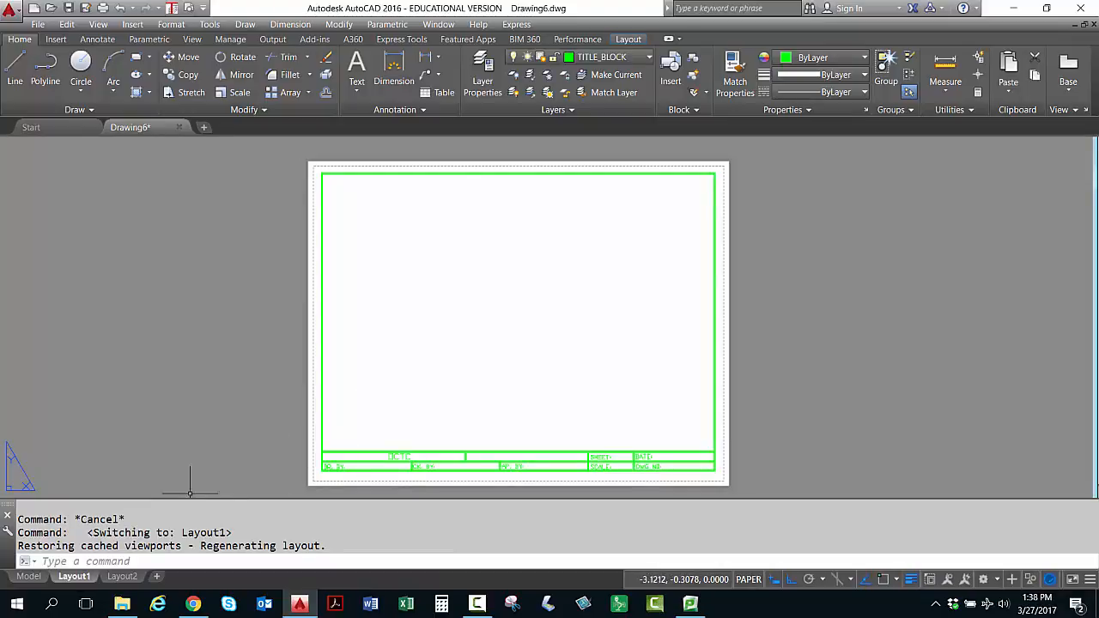
{"action": "left_click", "coordinate": [29, 577]}
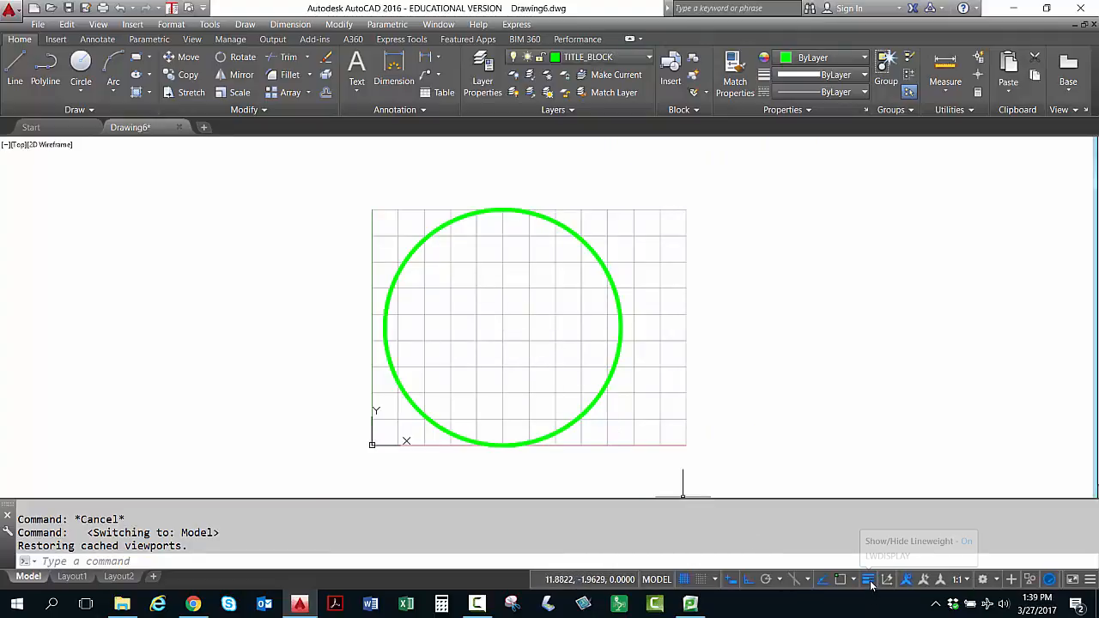
{"action": "left_click", "coordinate": [615, 364]}
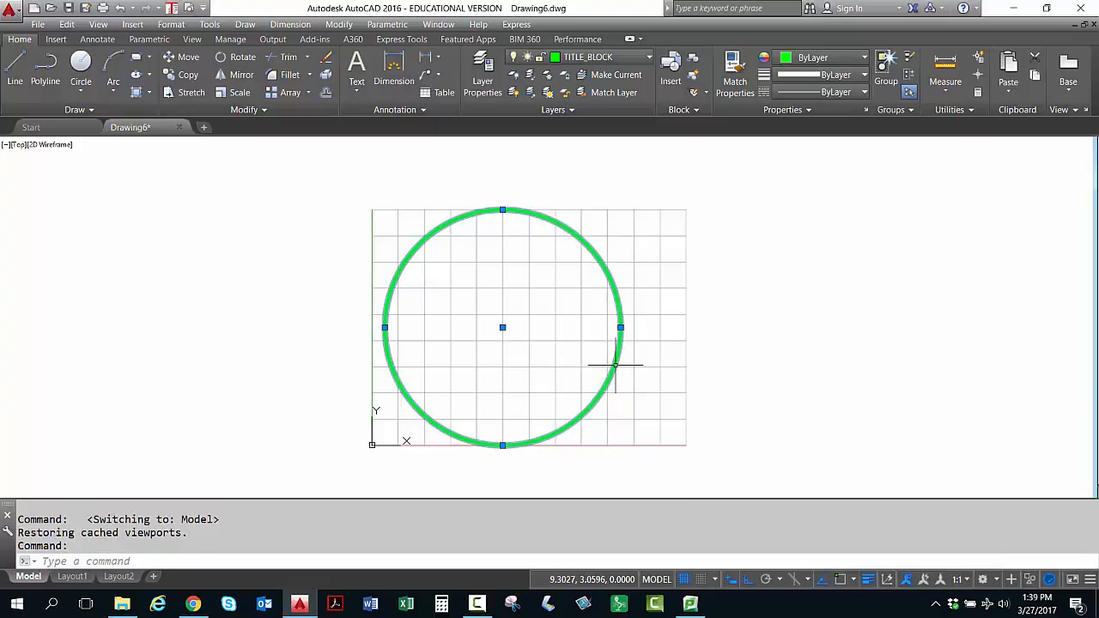
{"action": "left_click", "coordinate": [649, 58]}
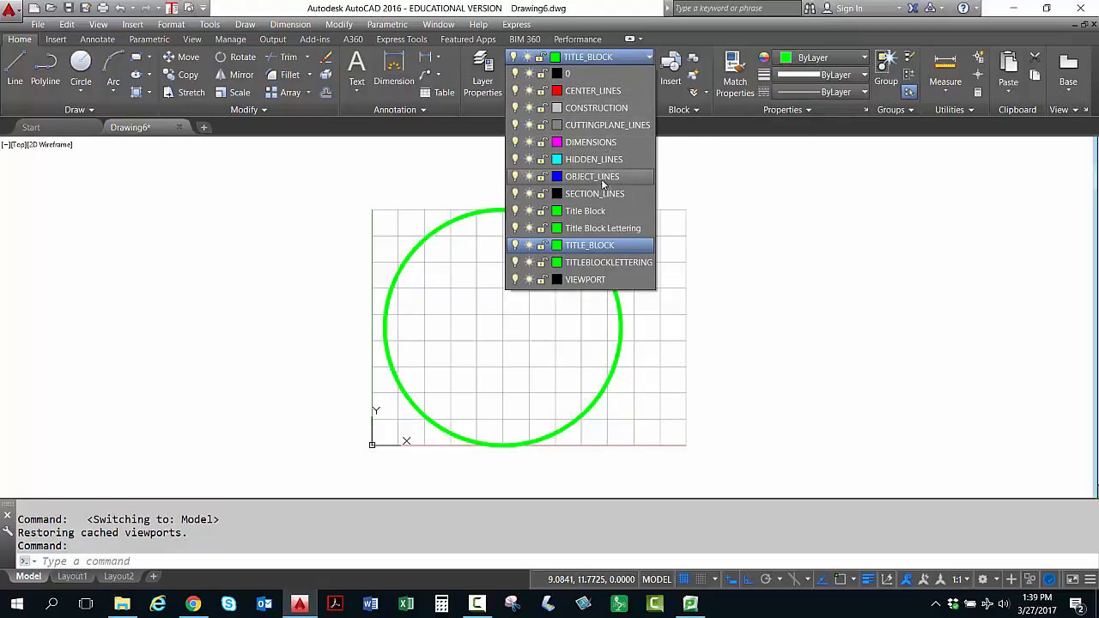
{"action": "left_click", "coordinate": [601, 108]}
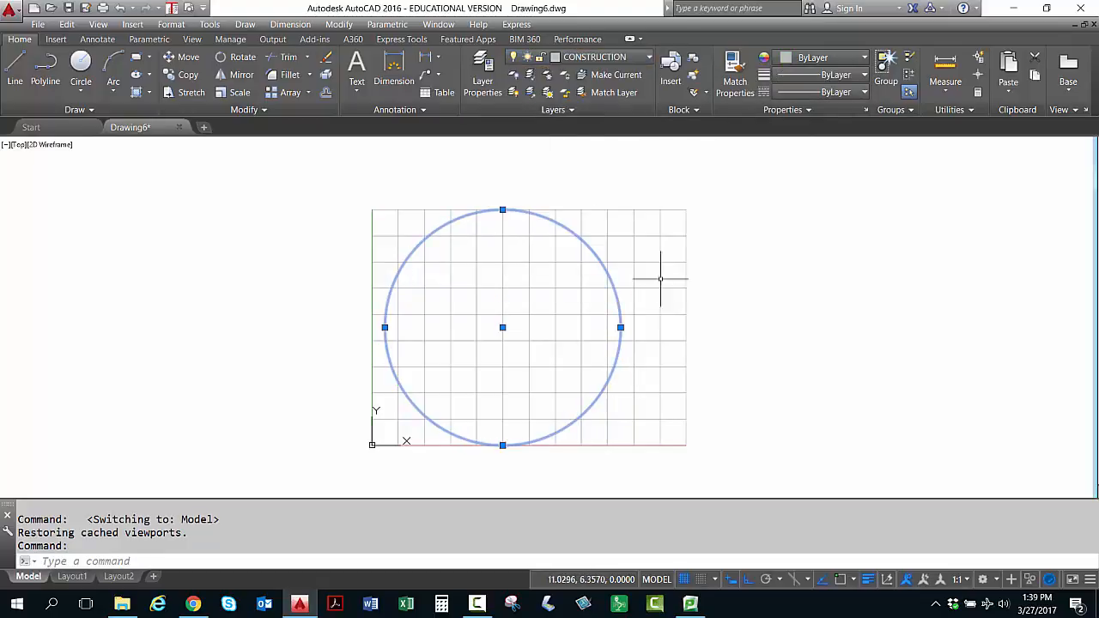
{"action": "key", "text": "Escape"}
{"action": "key", "text": "Escape"}
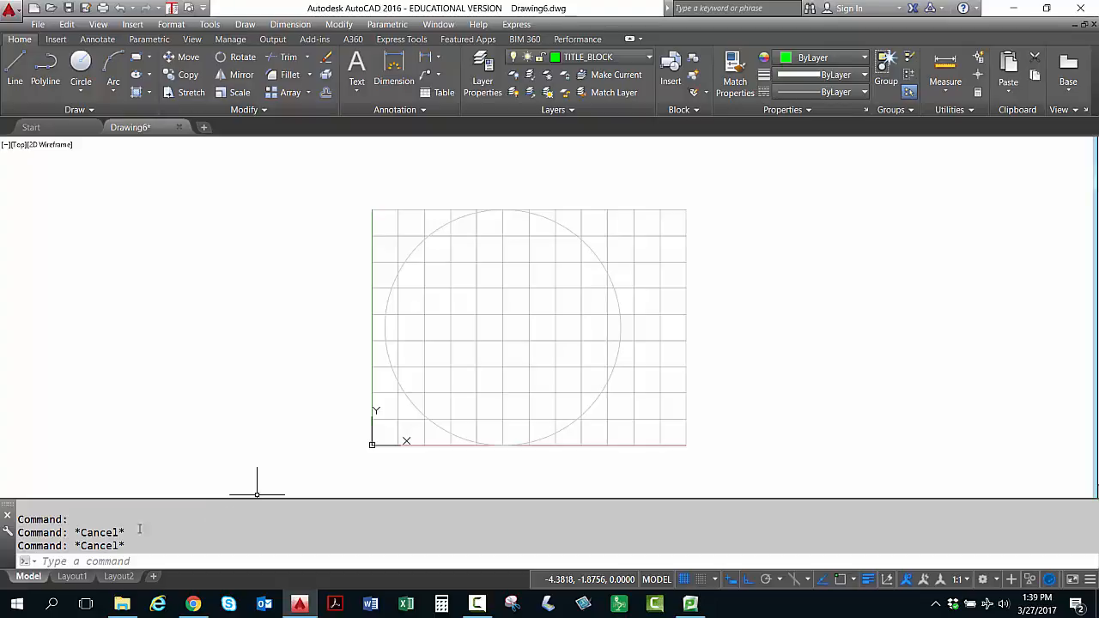
Switch to Layout1 and make VIEWPORT the current layer.
{"action": "left_click", "coordinate": [75, 577]}
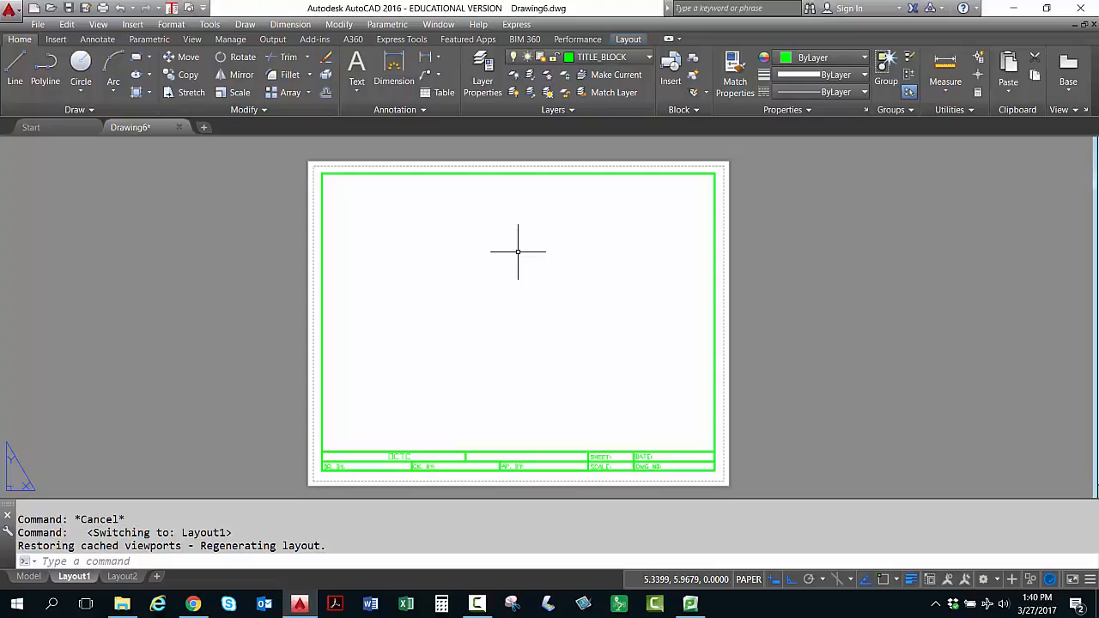
{"action": "left_click", "coordinate": [625, 58]}
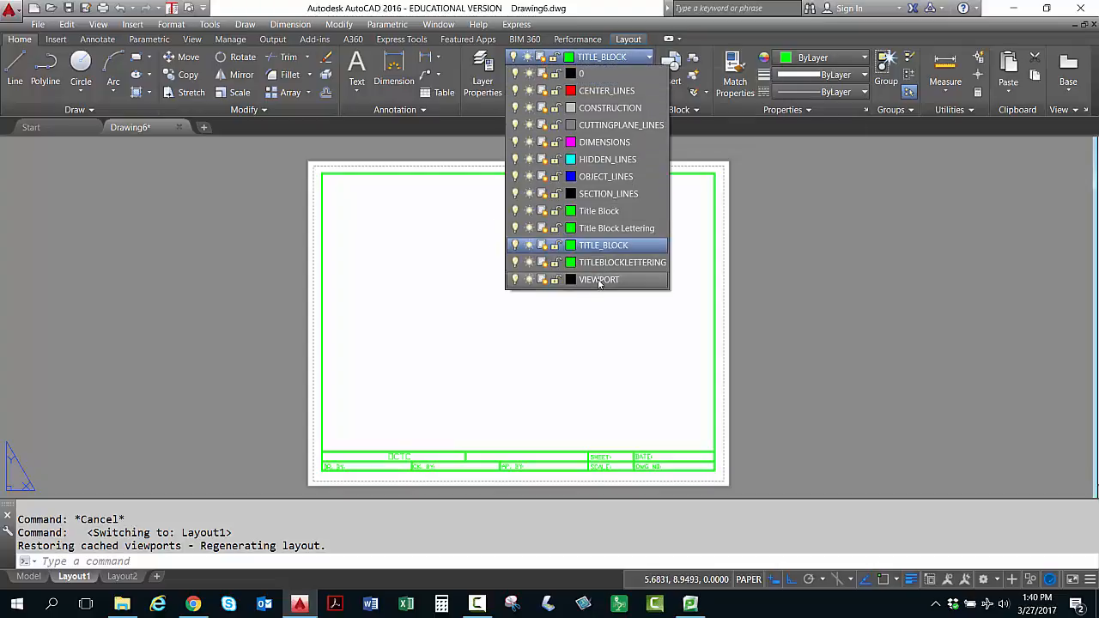
{"action": "left_click", "coordinate": [598, 280]}
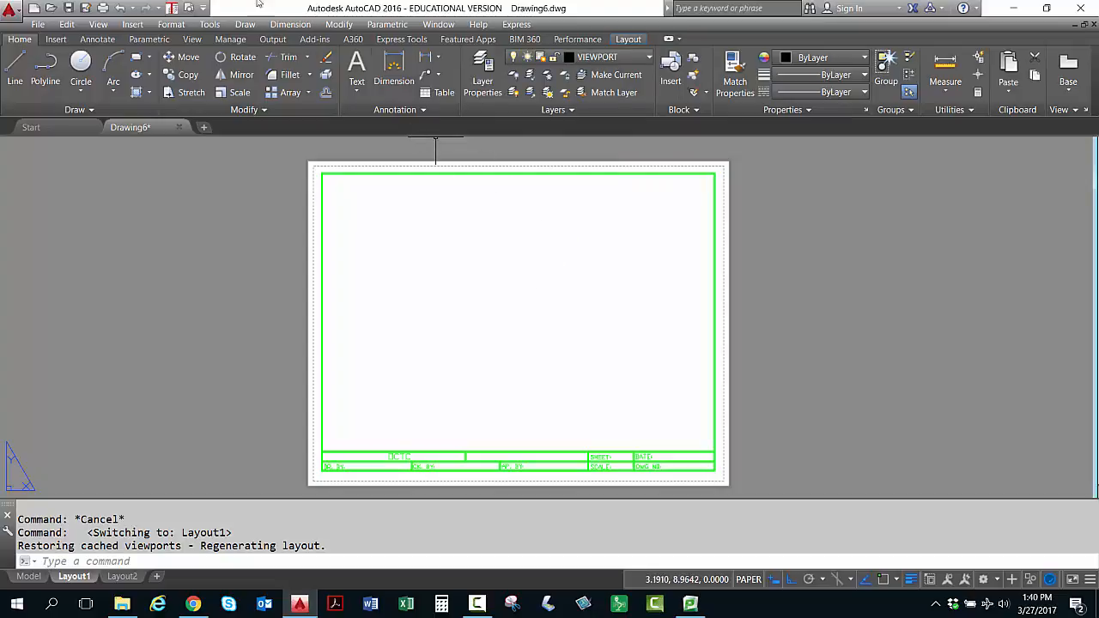
Create a single rectangular viewport on Layout1 just inside the green border, filling the area above the title block rows.
{"action": "left_click", "coordinate": [99, 26]}
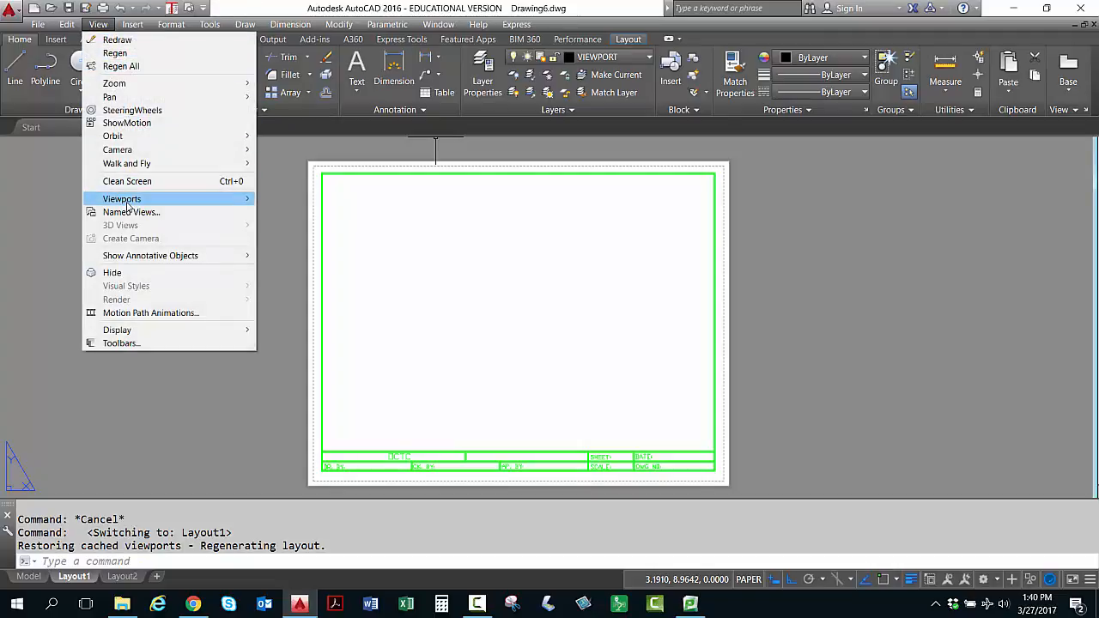
{"action": "mouse_move", "coordinate": [127, 203]}
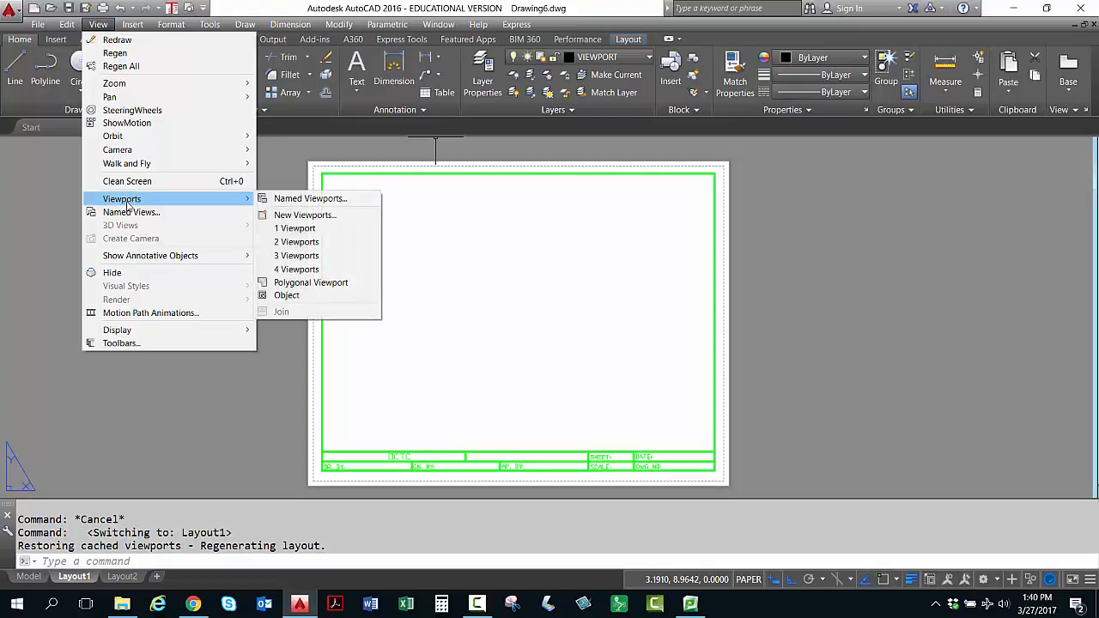
{"action": "left_click", "coordinate": [295, 229]}
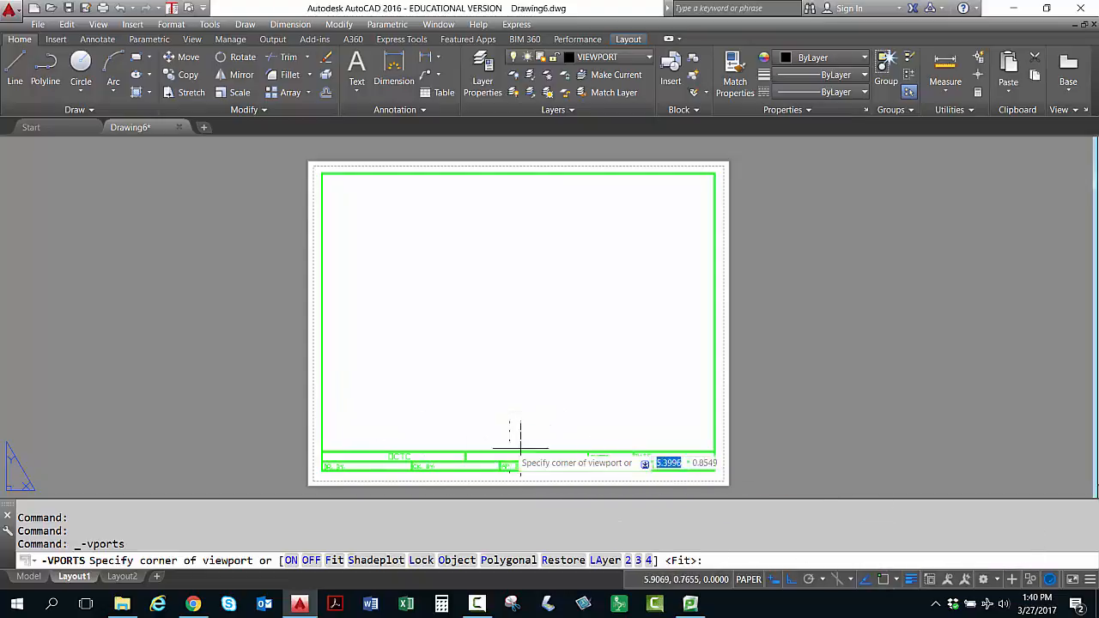
{"action": "left_click", "coordinate": [325, 448]}
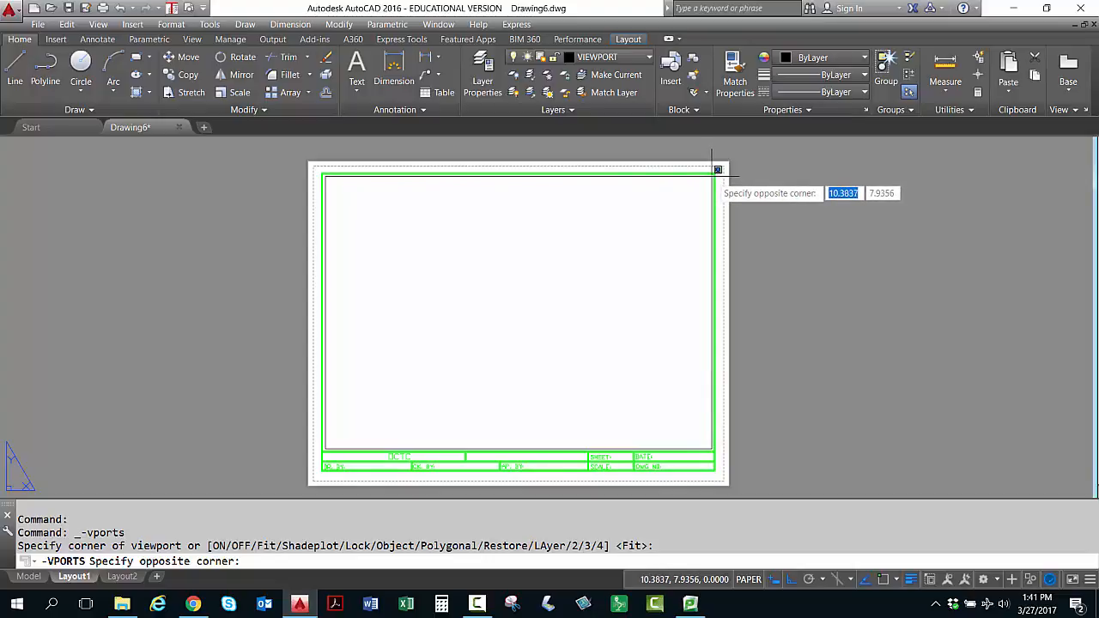
{"action": "left_click", "coordinate": [718, 169]}
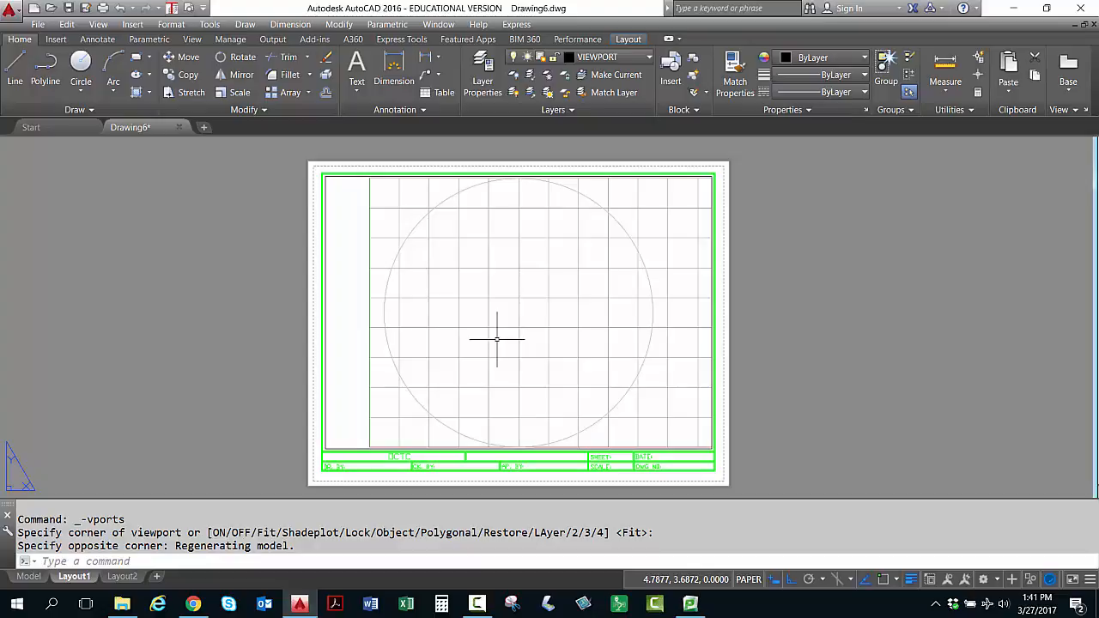
Activate the viewport's model space and reset the drawing's scale list to the default Metric and Imperial scales.
{"action": "double_click", "coordinate": [532, 309]}
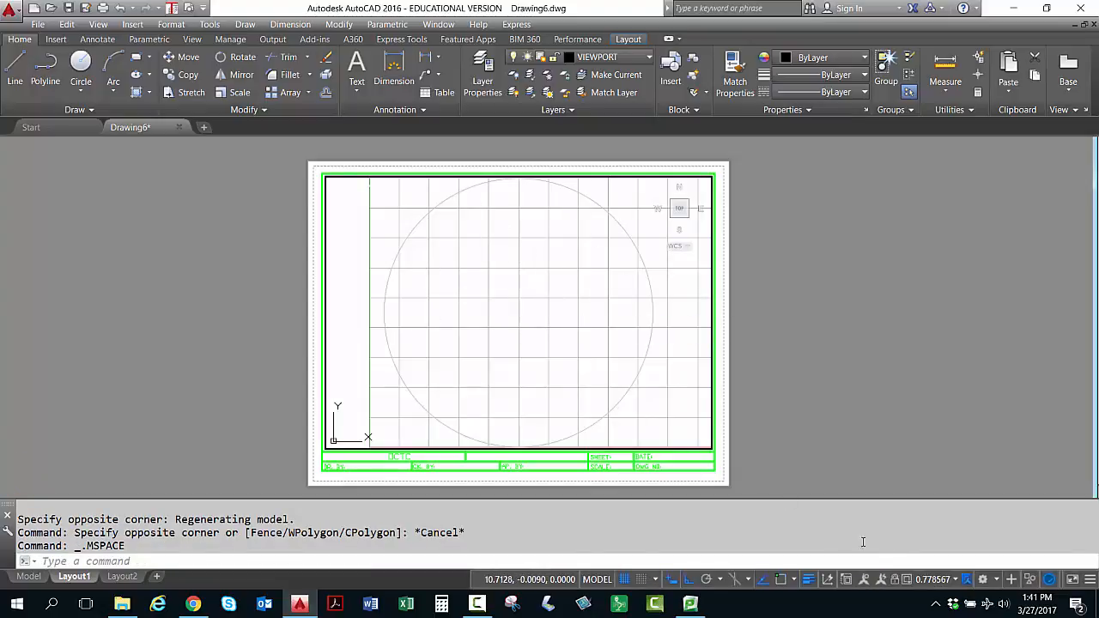
{"action": "left_click", "coordinate": [953, 582]}
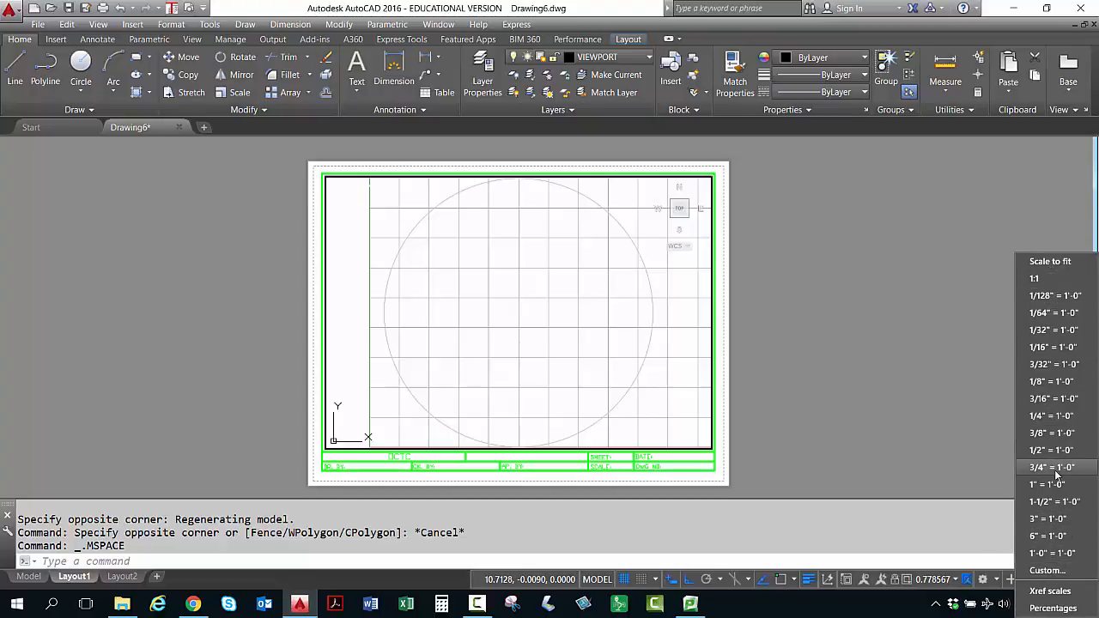
{"action": "left_click", "coordinate": [1044, 572]}
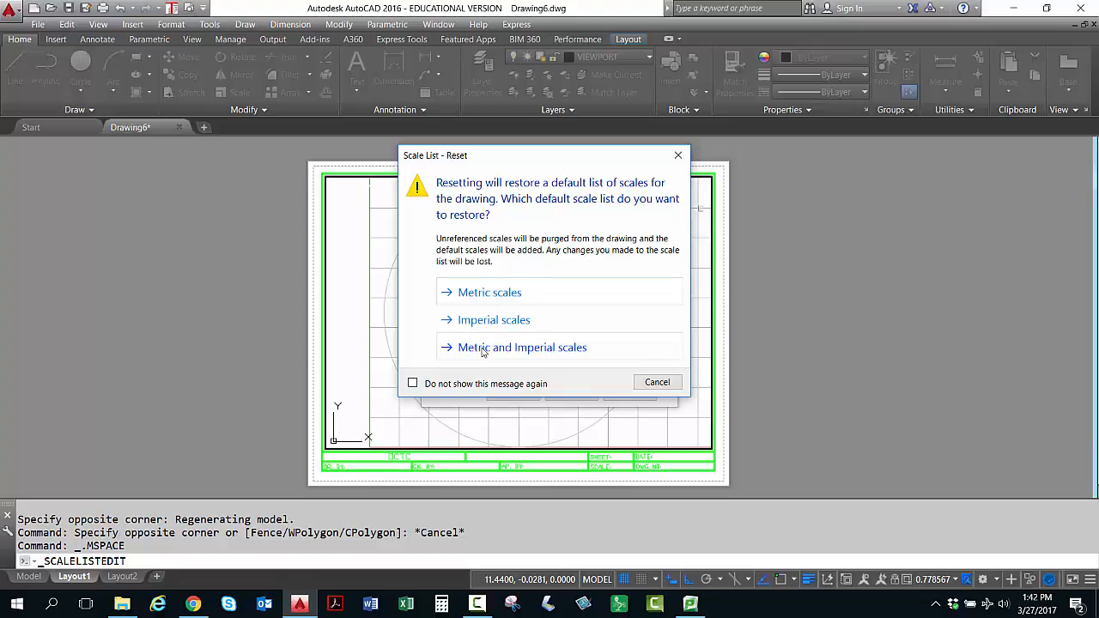
{"action": "left_click", "coordinate": [483, 348]}
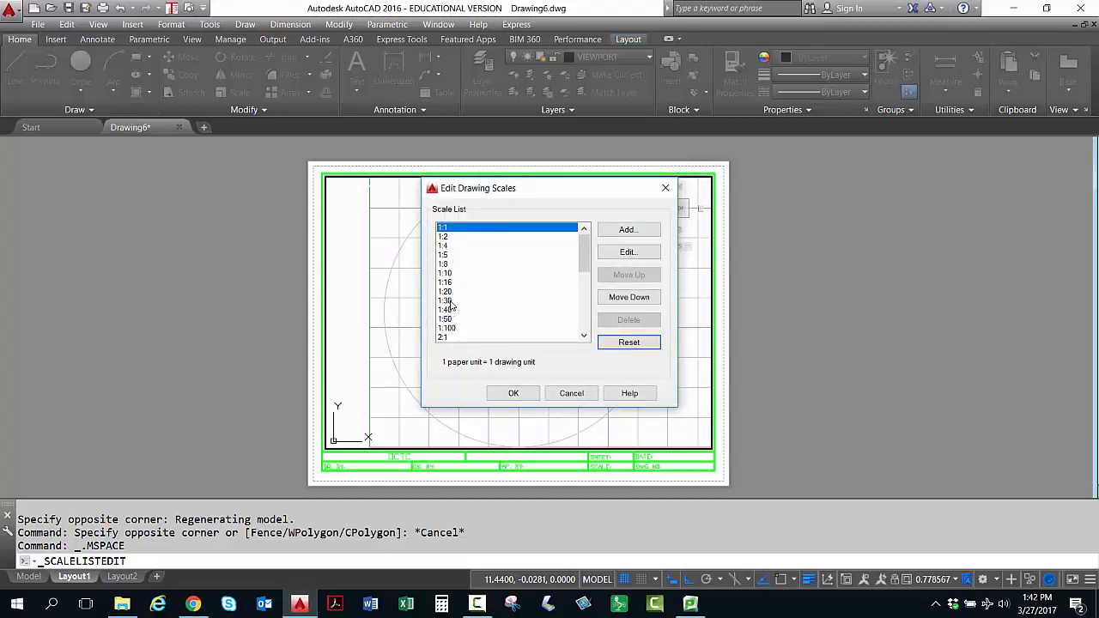
{"action": "left_click", "coordinate": [513, 394]}
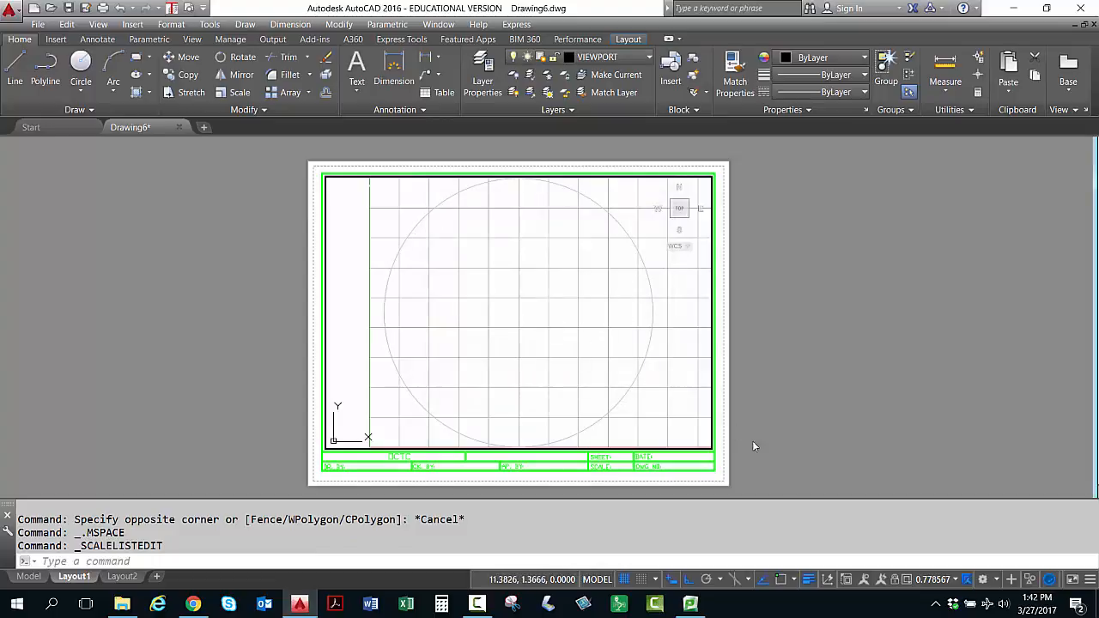
Set the viewport scale to 1:2 and shift the circle towards the viewport's left side.
{"action": "left_click", "coordinate": [954, 578]}
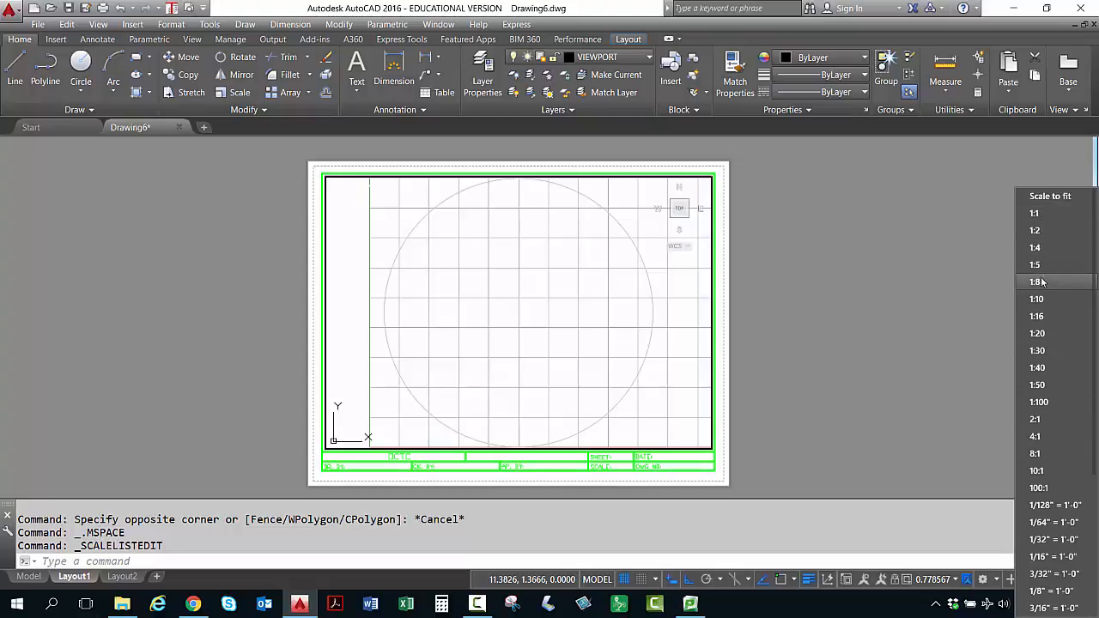
{"action": "left_click", "coordinate": [1037, 229]}
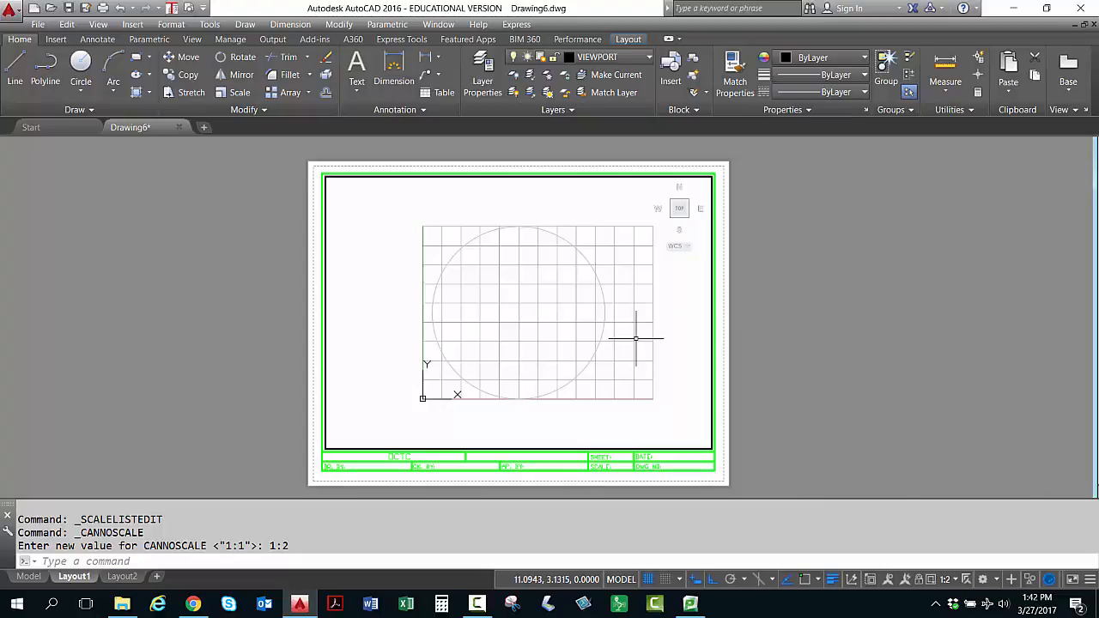
{"action": "middle_click_drag", "start_coordinate": [634, 342], "coordinate": [569, 339]}
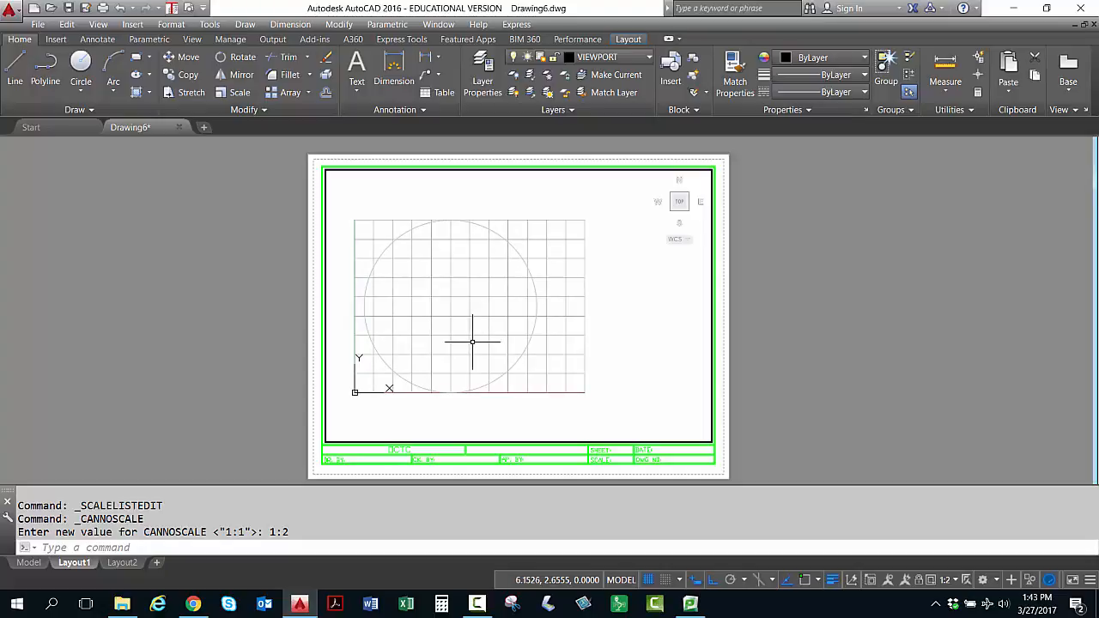
{"action": "middle_click_drag", "start_coordinate": [472, 342], "coordinate": [489, 343]}
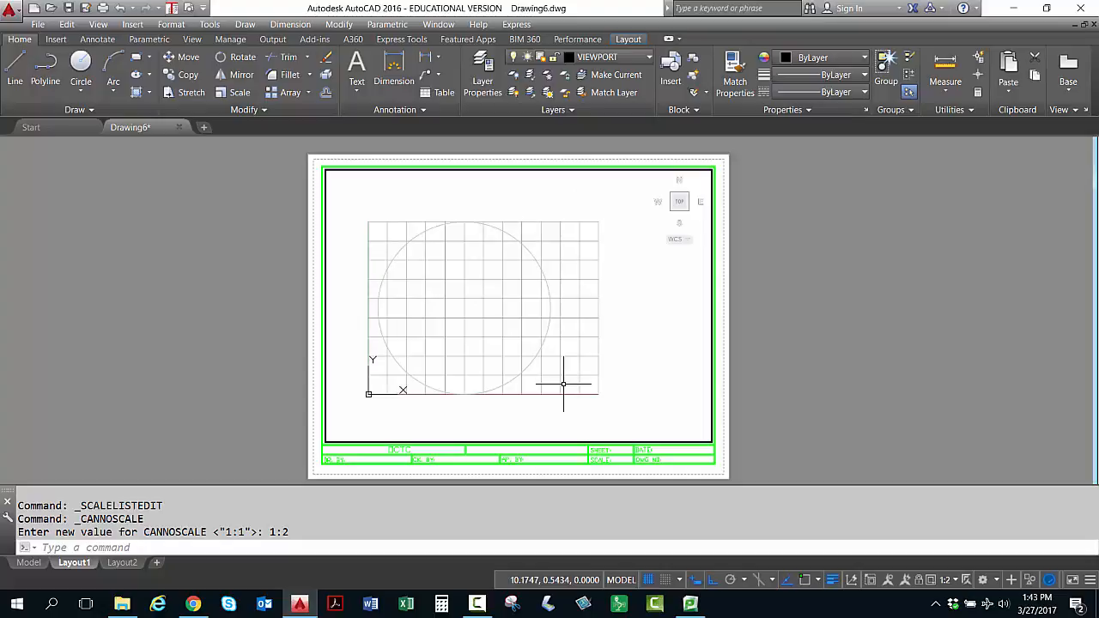
{"action": "middle_click_drag", "start_coordinate": [515, 306], "coordinate": [501, 308]}
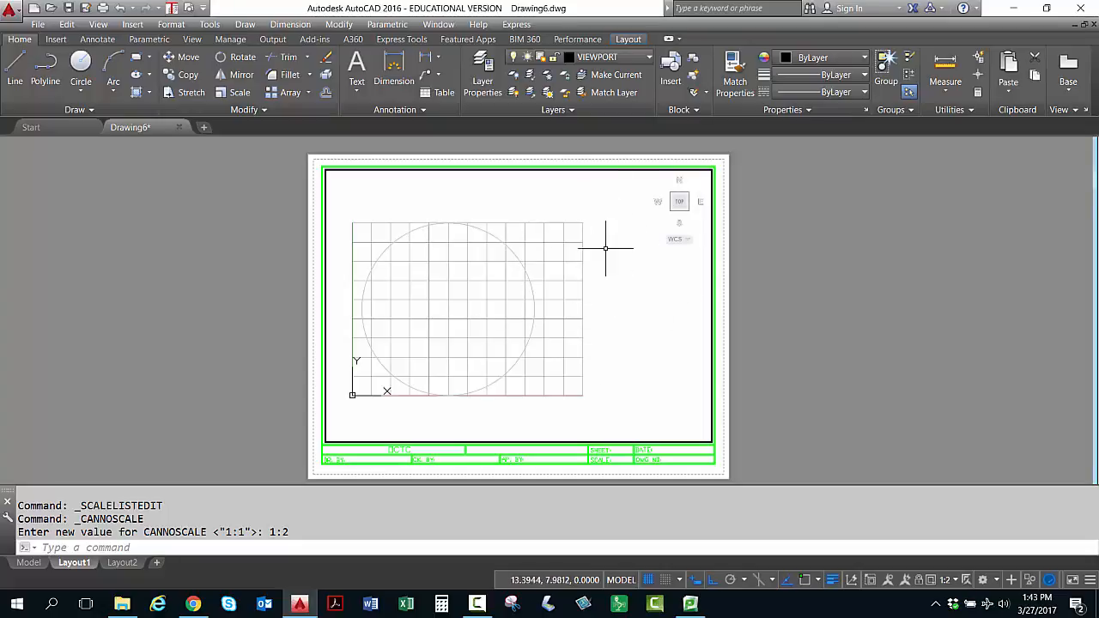
{"action": "middle_click_drag", "start_coordinate": [593, 311], "coordinate": [599, 309]}
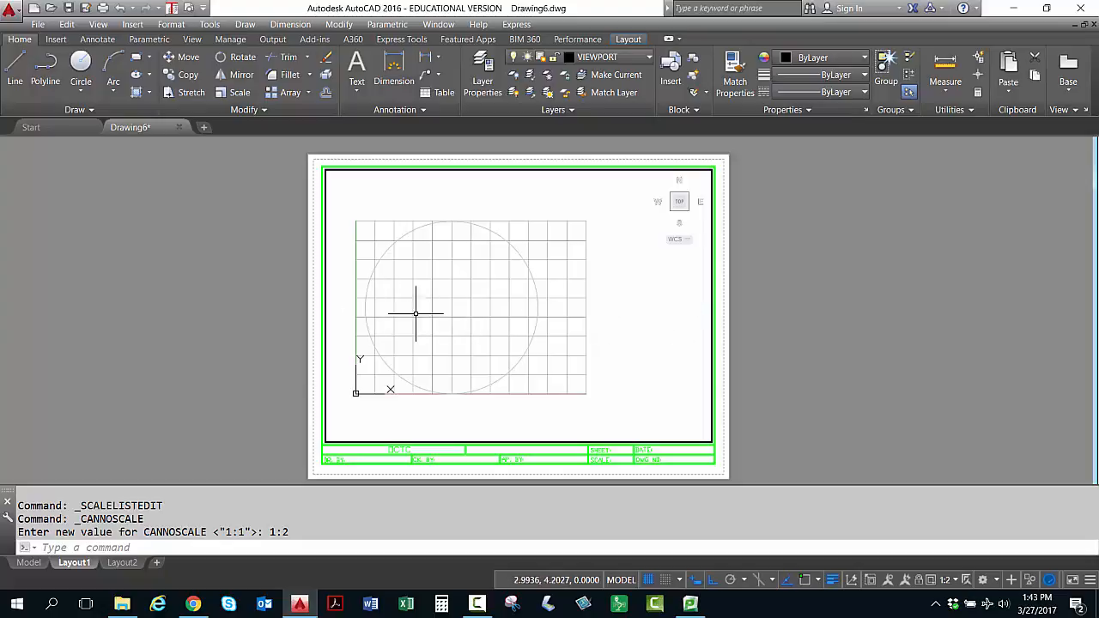
Lock the viewport's display and test the lock by zooming in and out over the circle.
{"action": "left_click", "coordinate": [919, 582]}
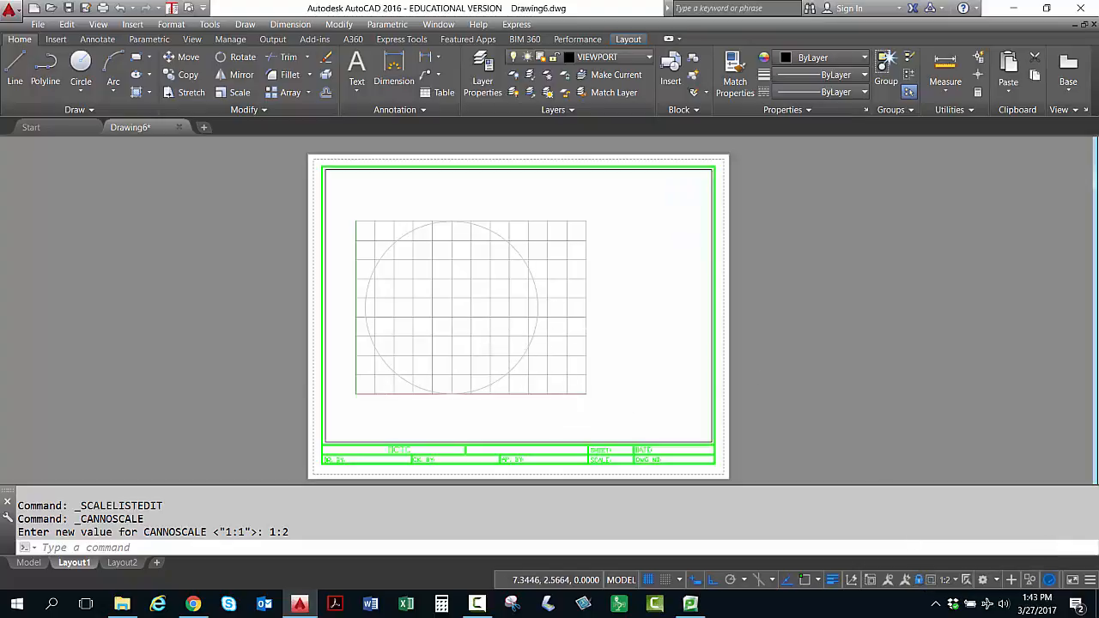
{"action": "scroll", "coordinate": [495, 343], "scroll_direction": "up", "scroll_amount": 5}
{"action": "scroll", "coordinate": [496, 344], "scroll_direction": "down", "scroll_amount": 6}
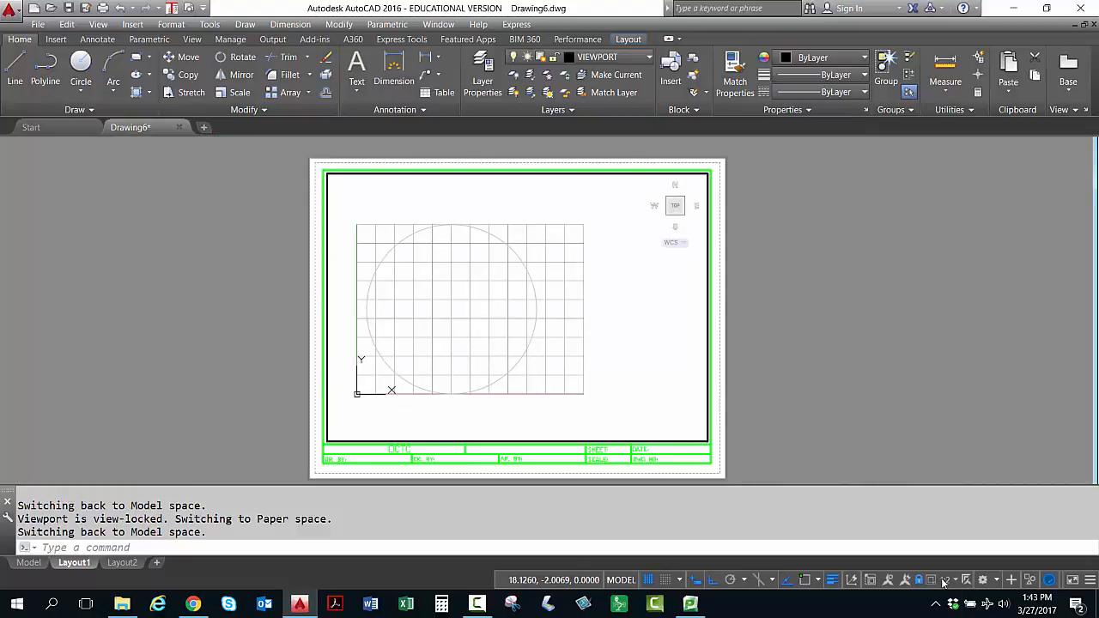
{"action": "scroll", "coordinate": [485, 326], "scroll_direction": "up", "scroll_amount": 5}
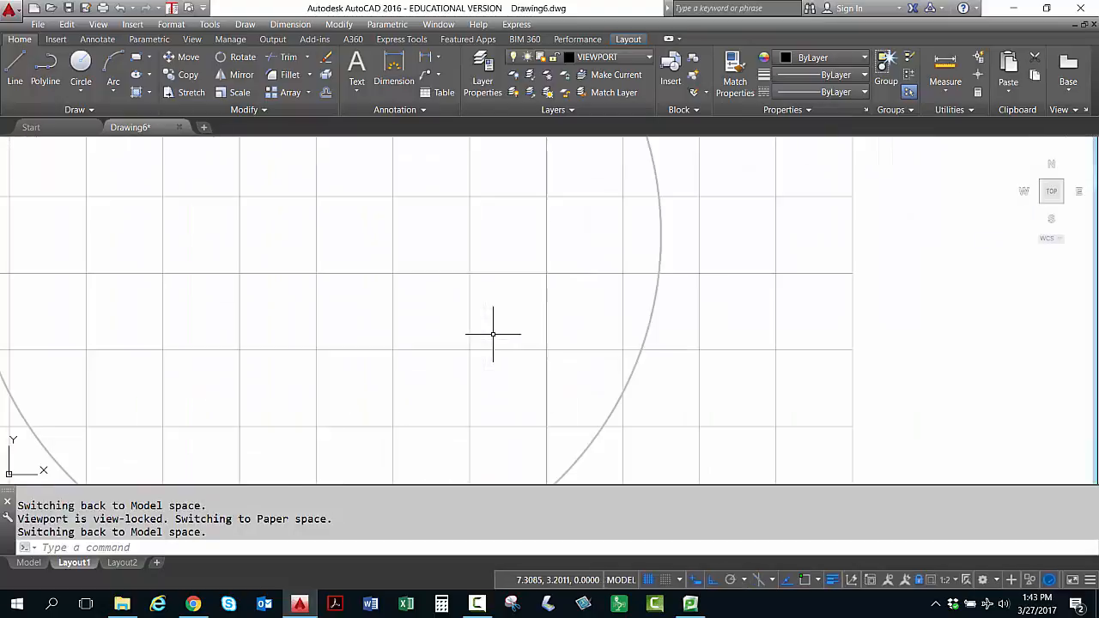
{"action": "scroll", "coordinate": [493, 331], "scroll_direction": "down", "scroll_amount": 5}
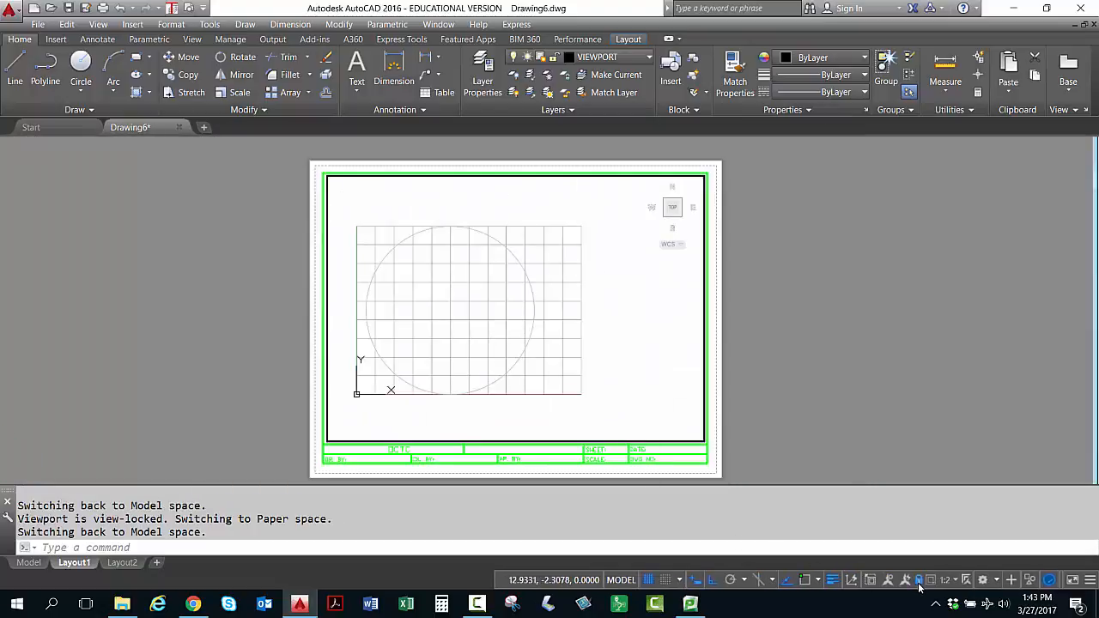